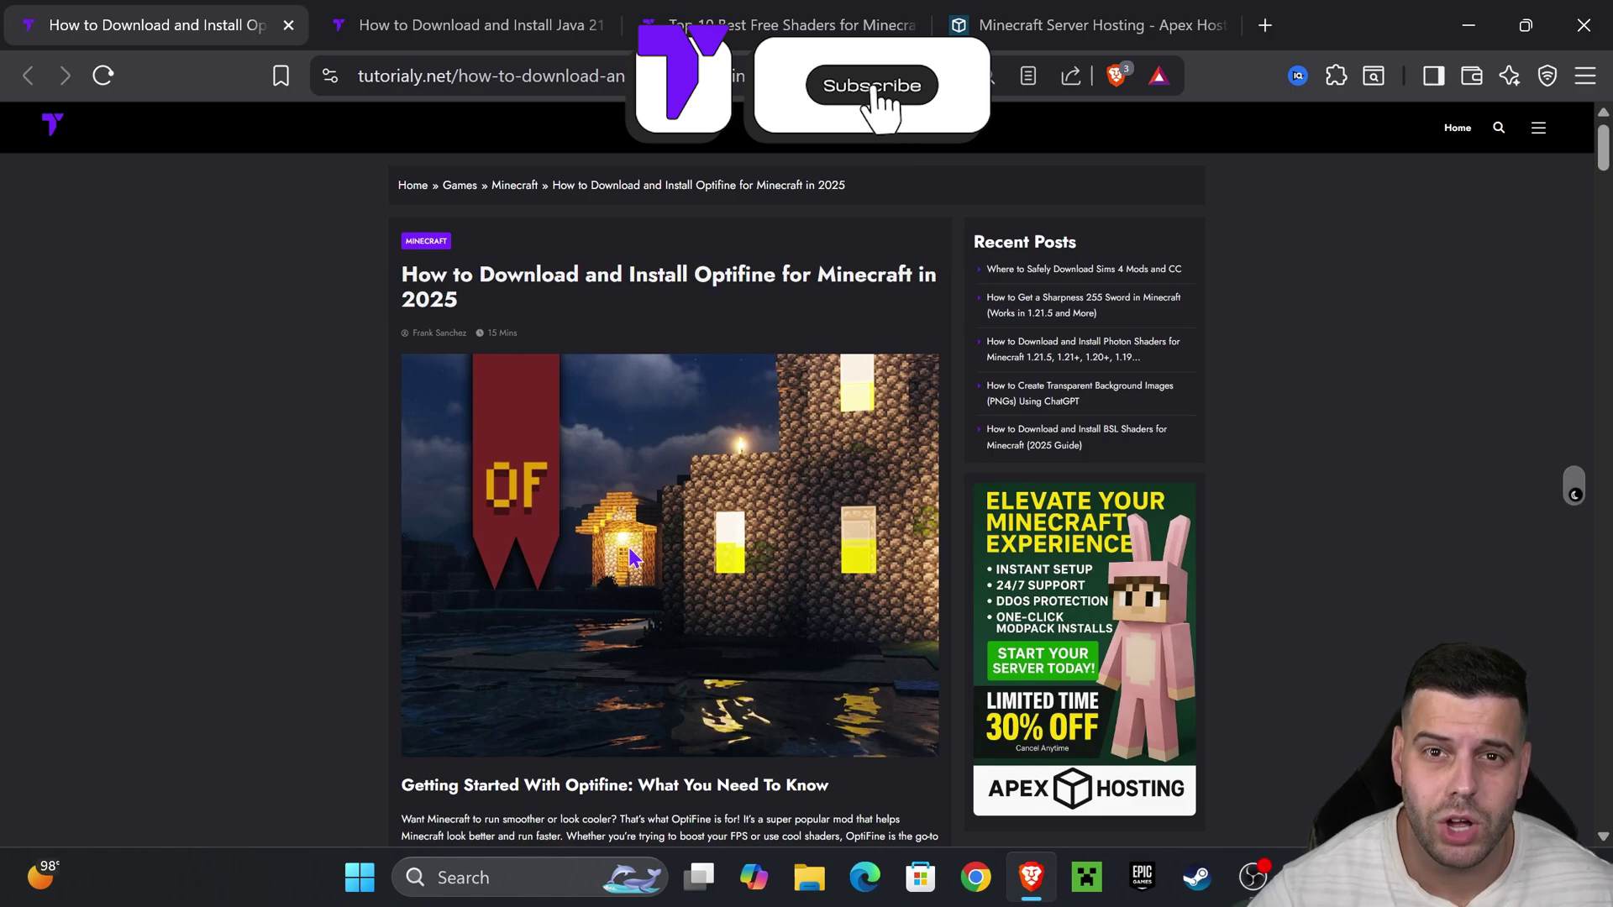
Open the OptiFine downloads page from the article's section on using OptiFine without Forge.
scroll(630, 555, down, 10)
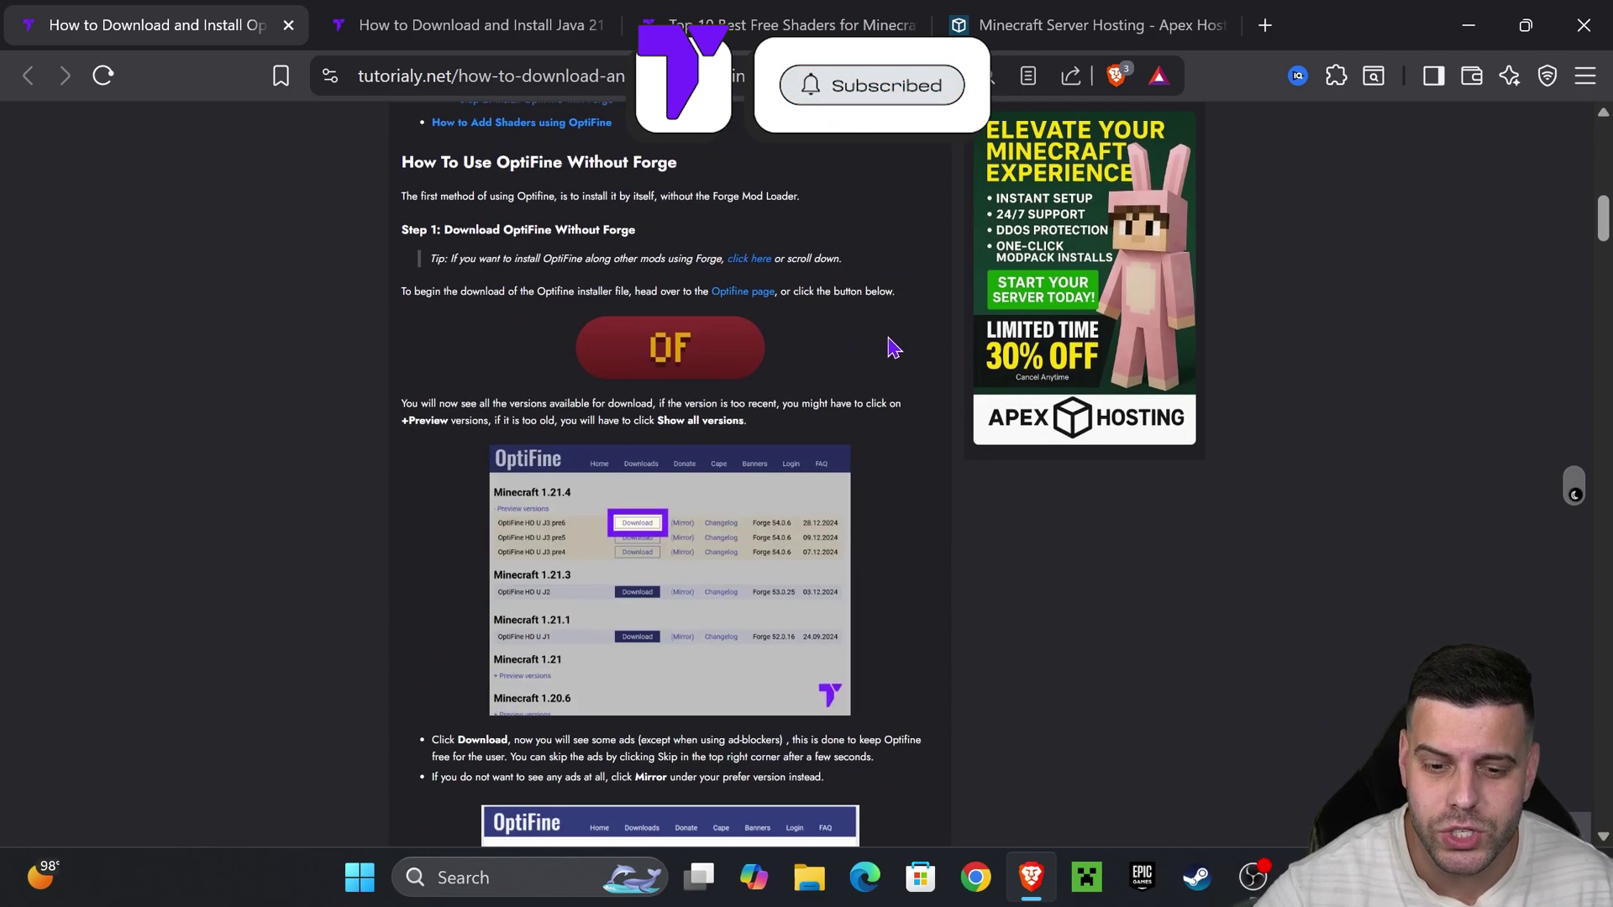
scroll(893, 347, up, 6)
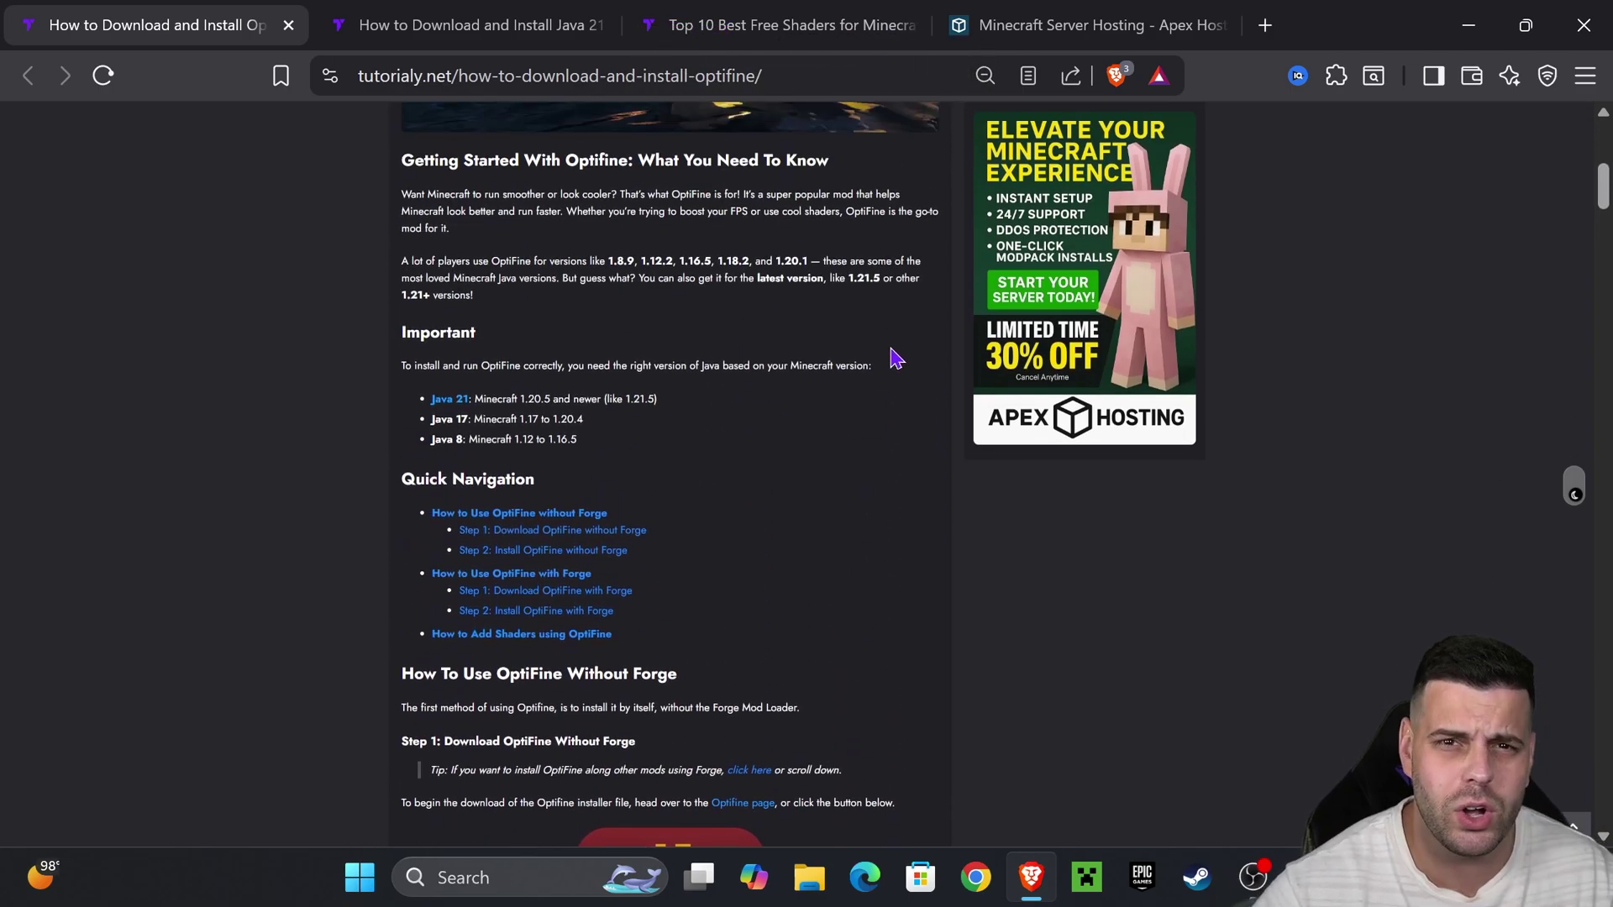
scroll(896, 357, down, 4)
scroll(892, 357, down, 10)
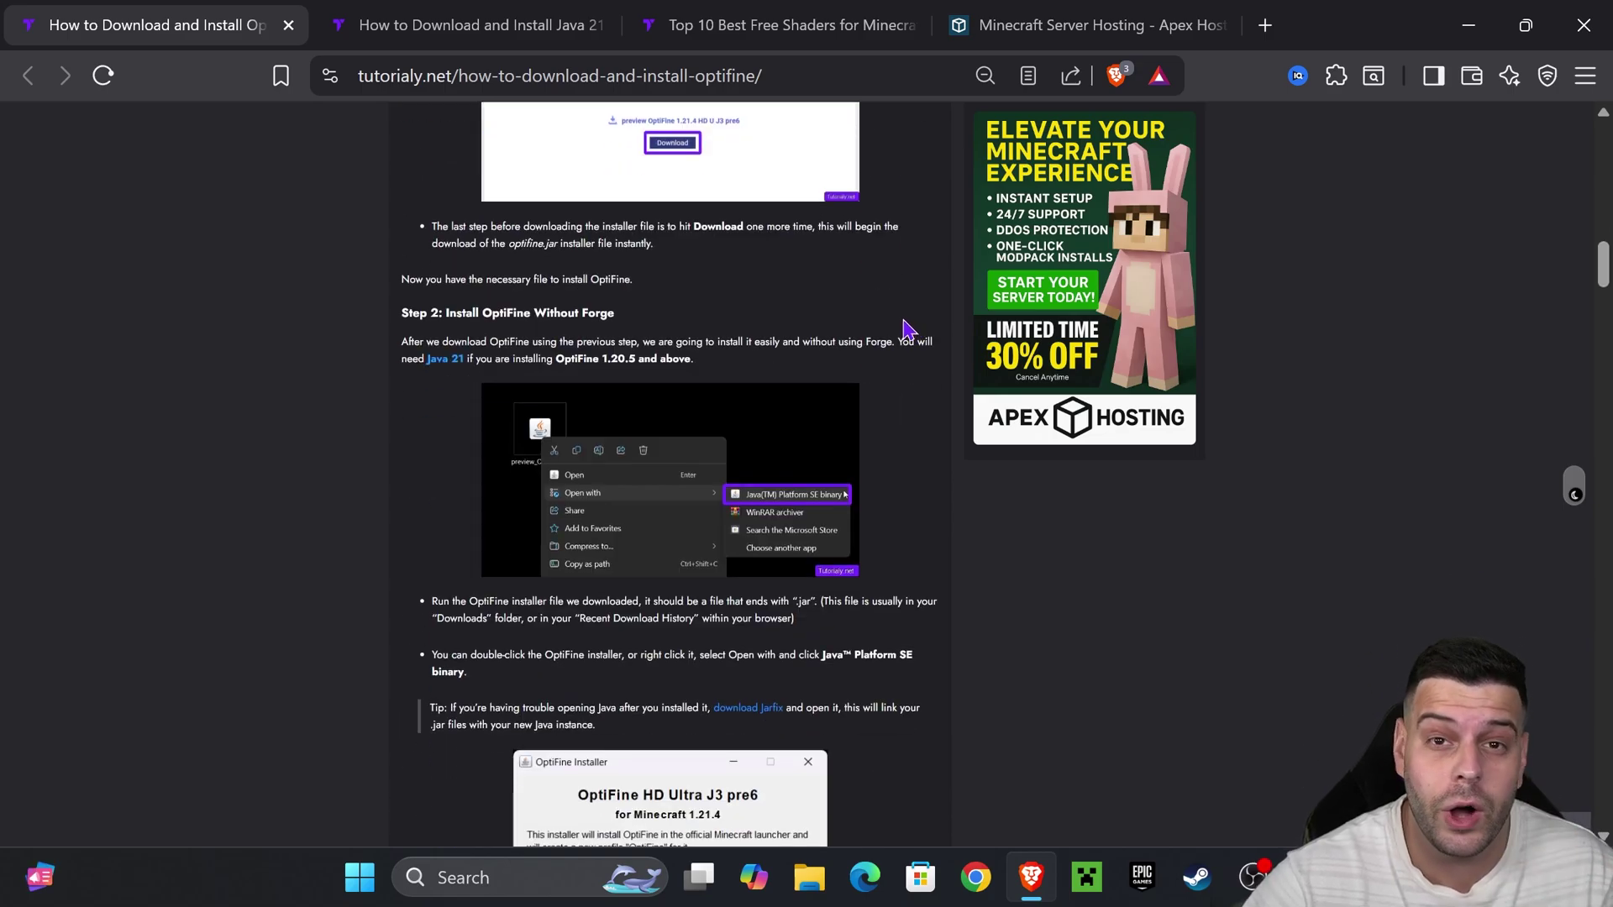
scroll(864, 331, up, 12)
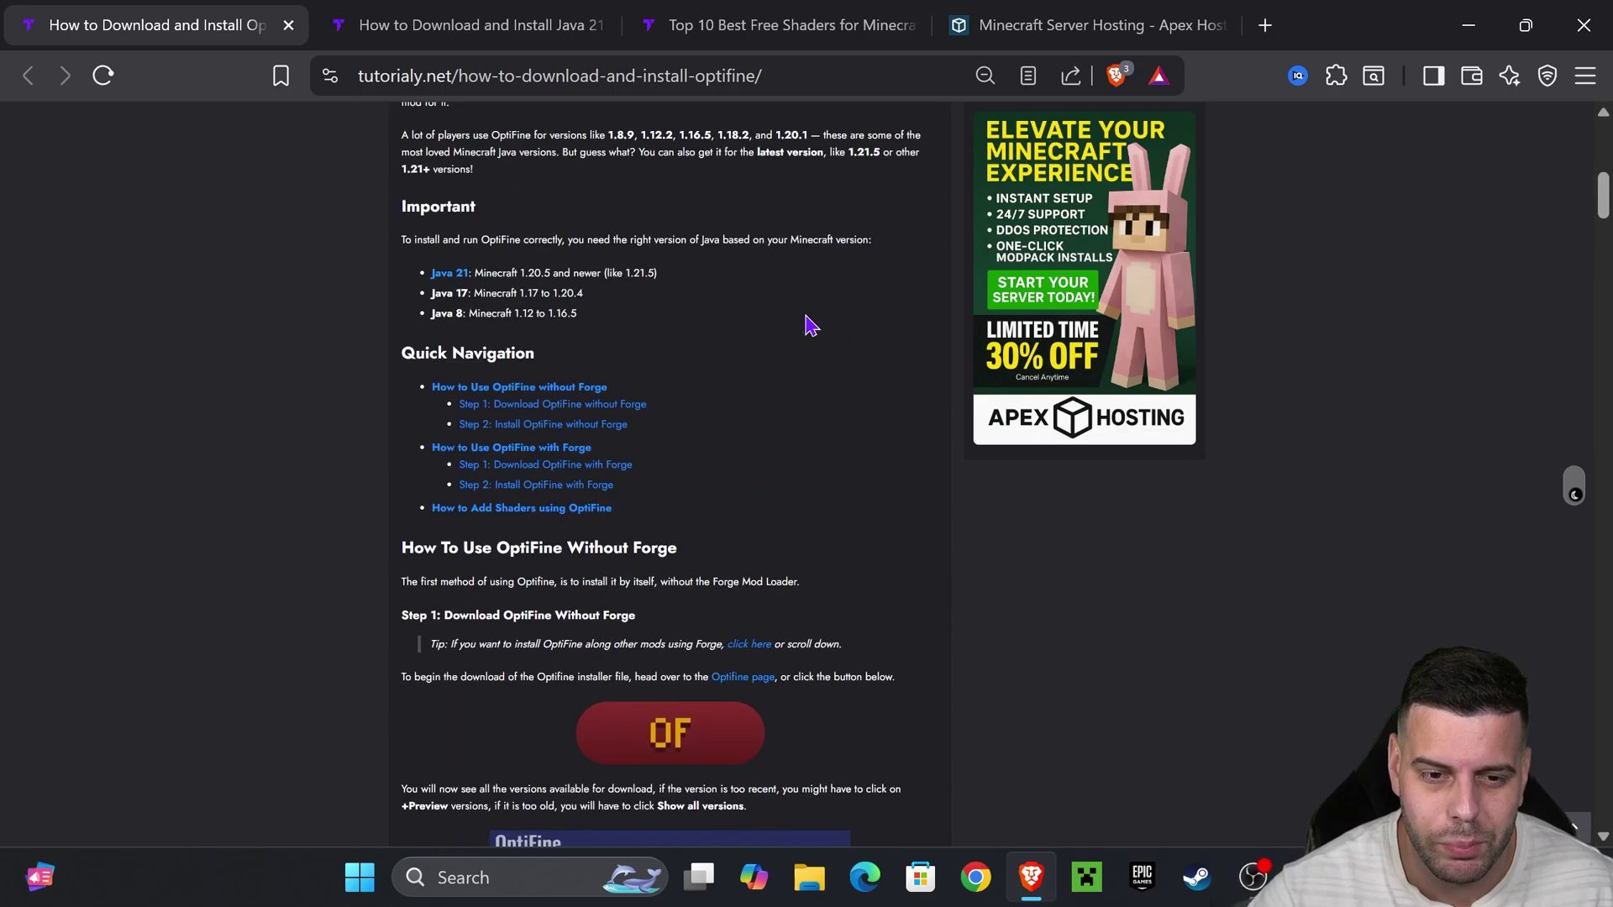
click(546, 388)
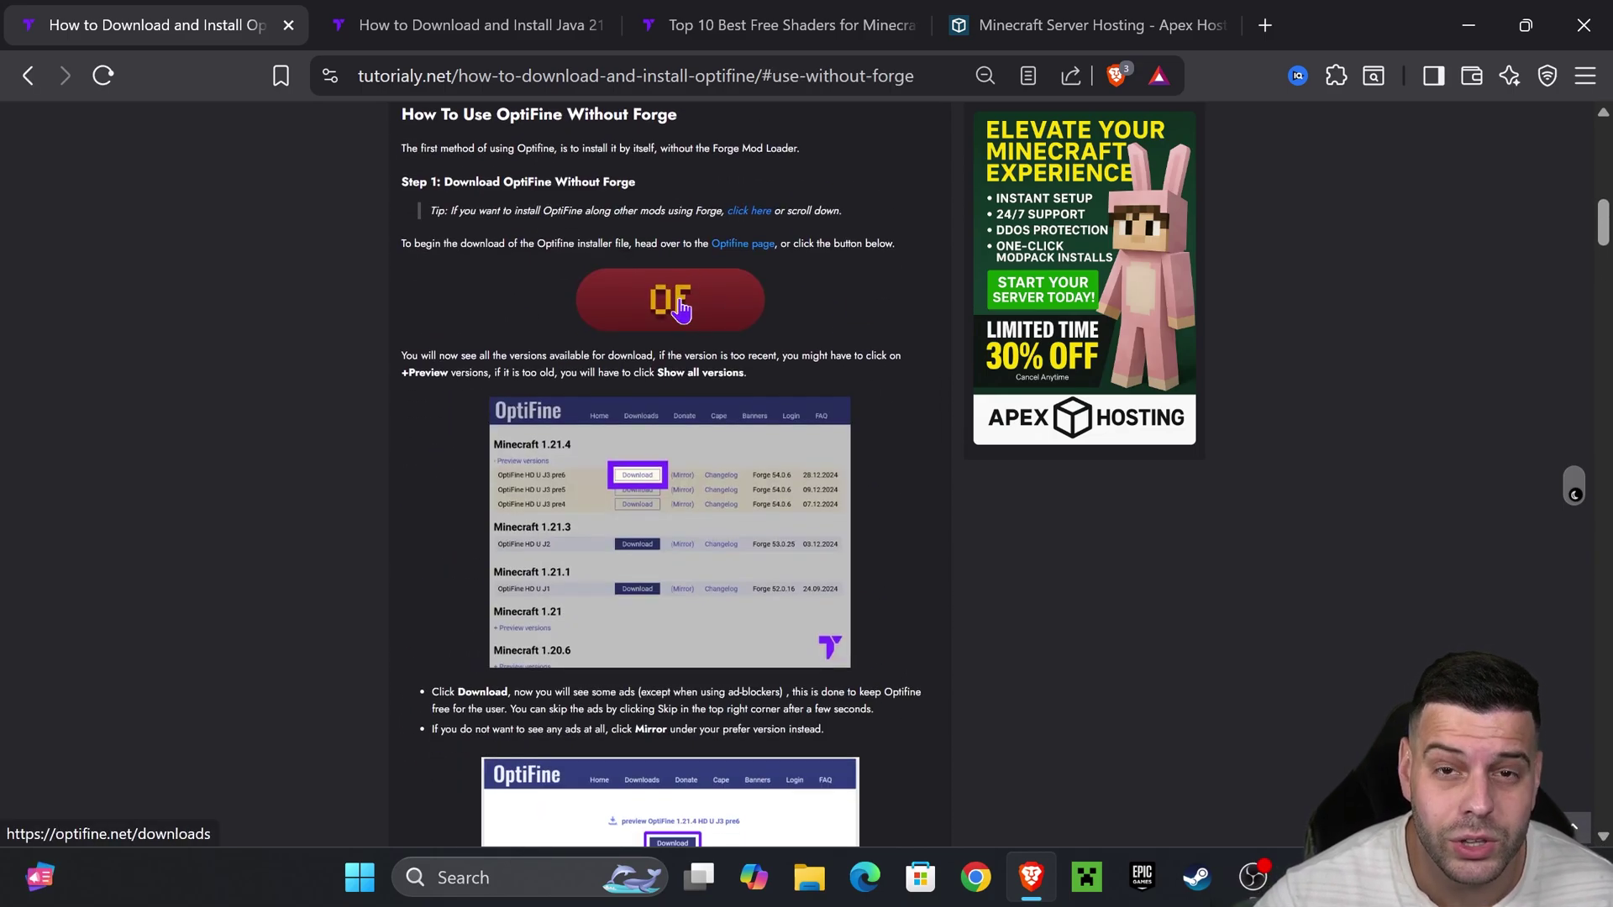
click(673, 304)
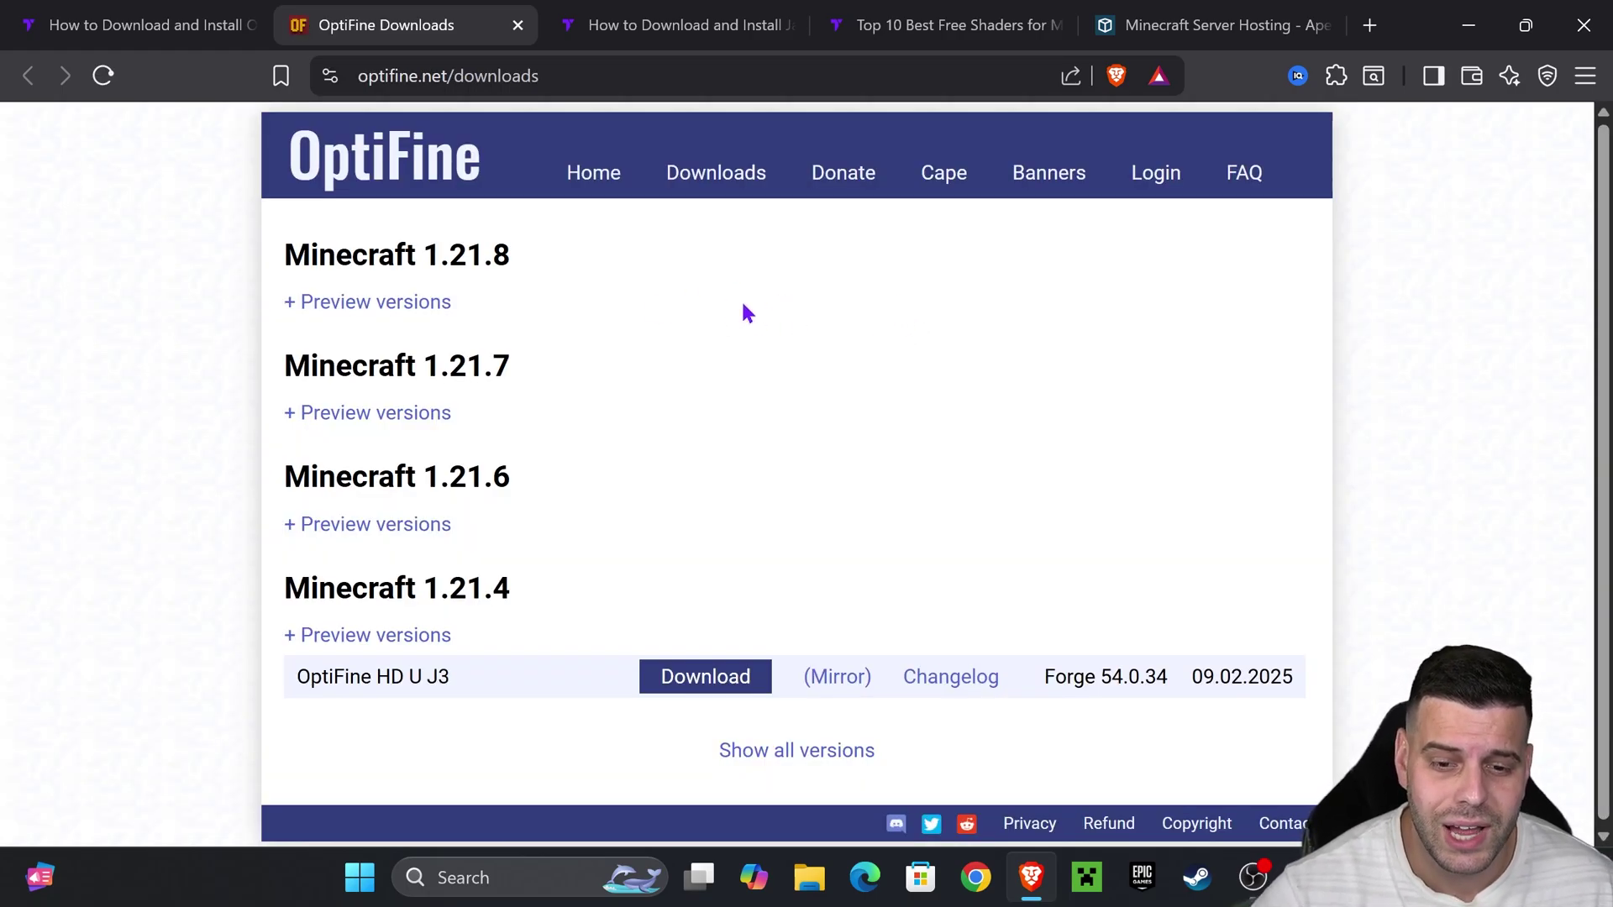
Download the OptiFine HD U J6 pre8 preview for Minecraft 1.21.8 from its mirror and save the jar in Downloads.
drag(486, 254, 439, 255)
click(537, 255)
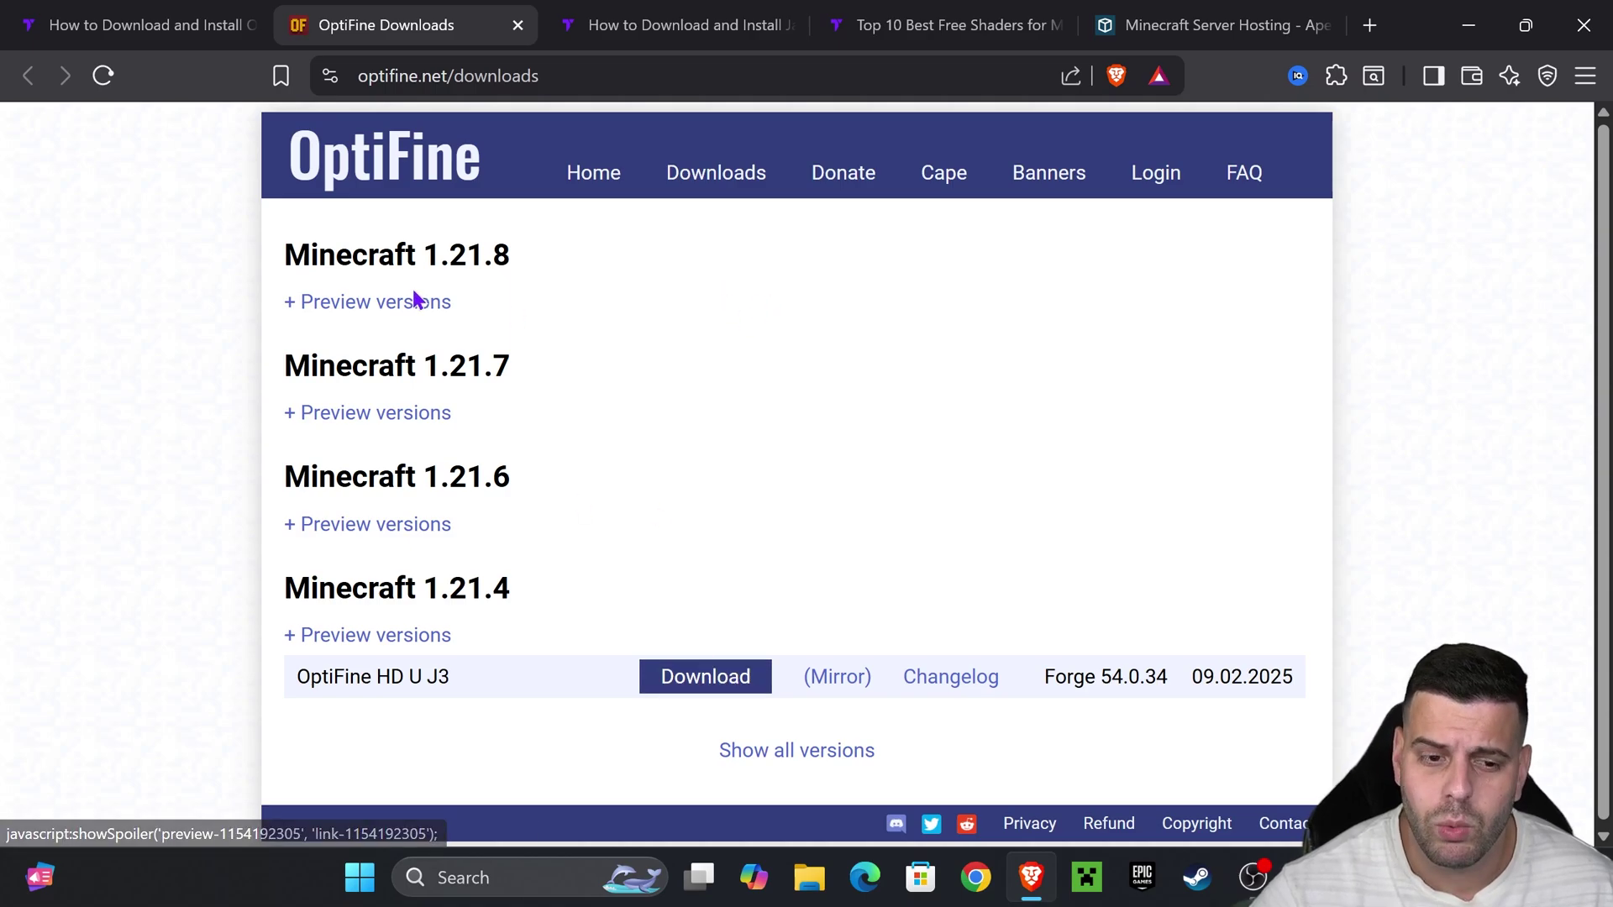
click(378, 313)
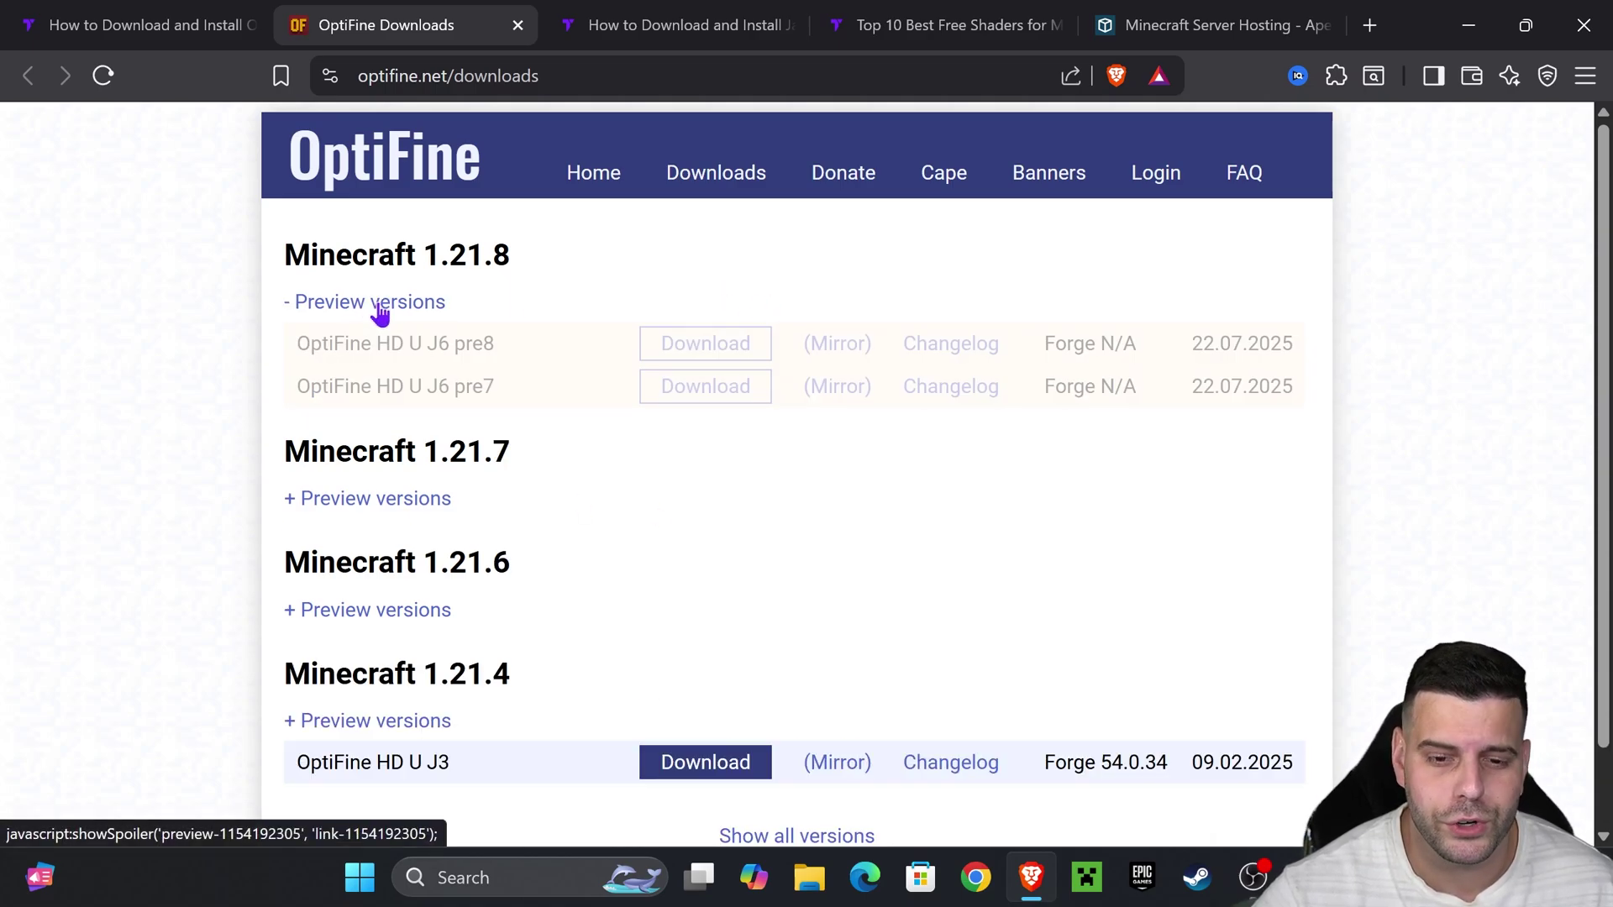
click(840, 349)
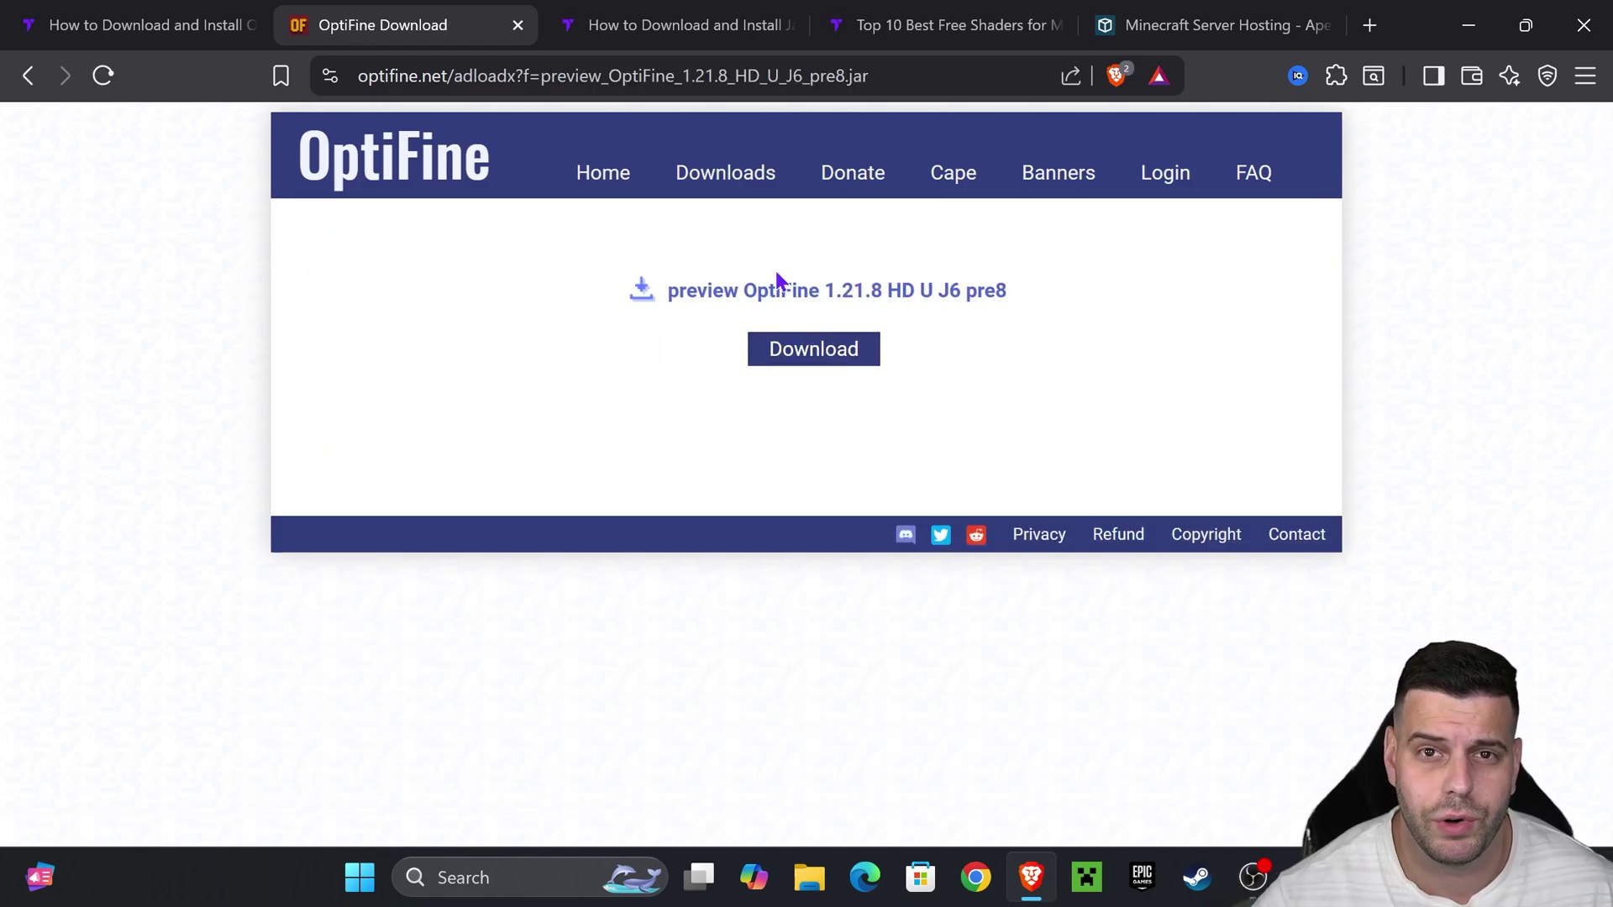
click(821, 355)
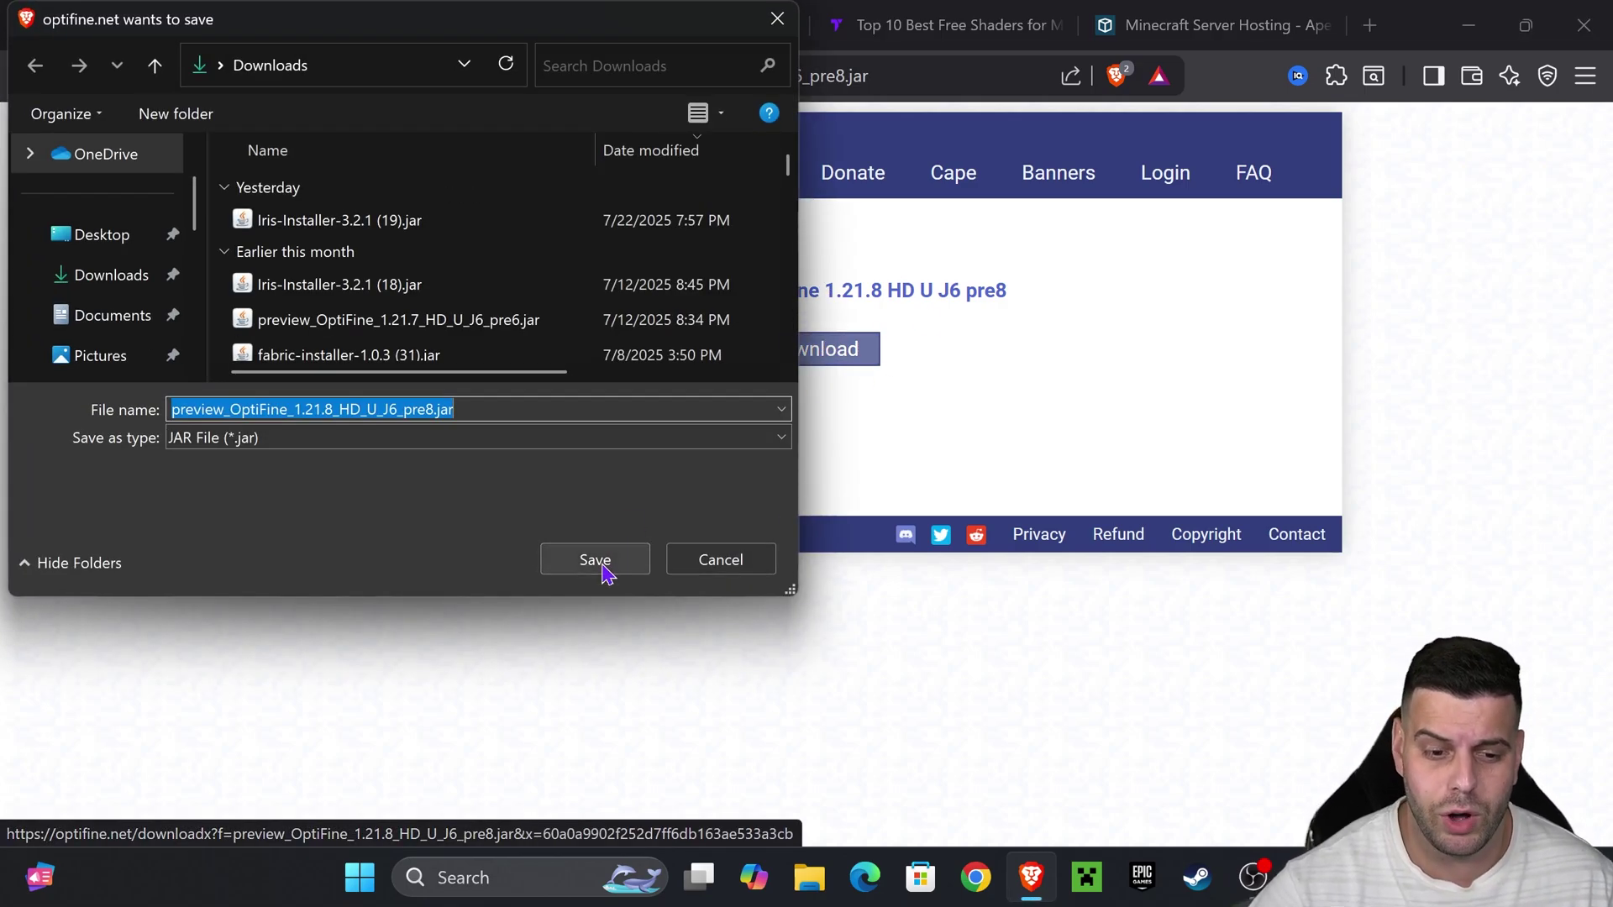
click(594, 558)
Place the downloaded preview_OptiFine_1.21.8_HD_U_J6_pre8.jar on the desktop and run it to start the OptiFine installer.
drag(1443, 19, 630, 613)
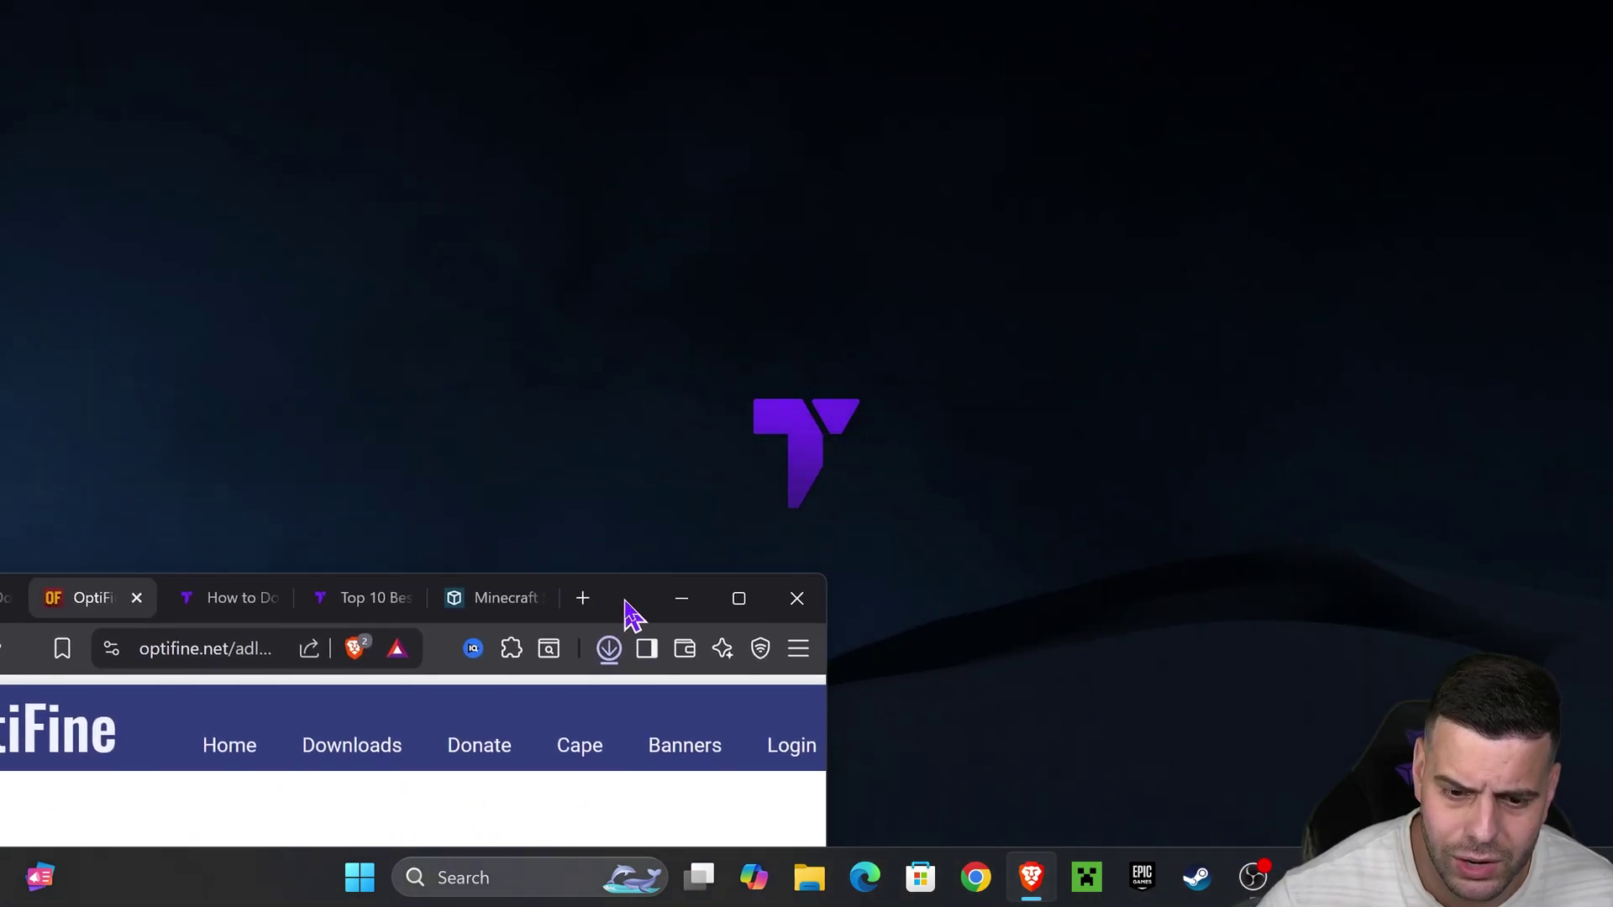
click(609, 650)
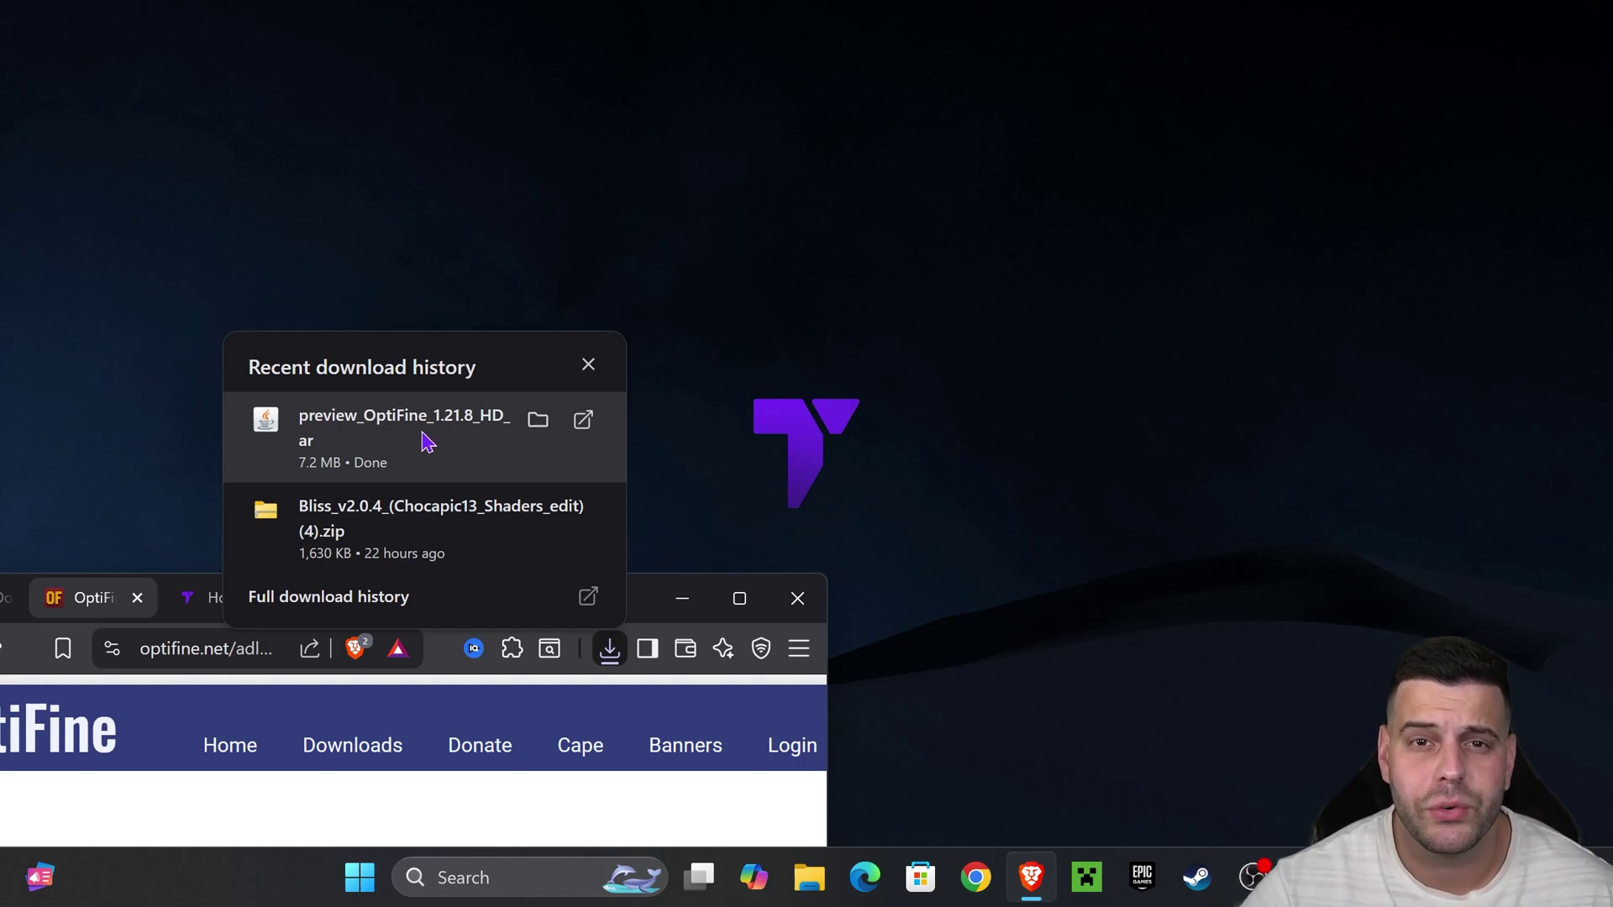
drag(342, 439, 785, 223)
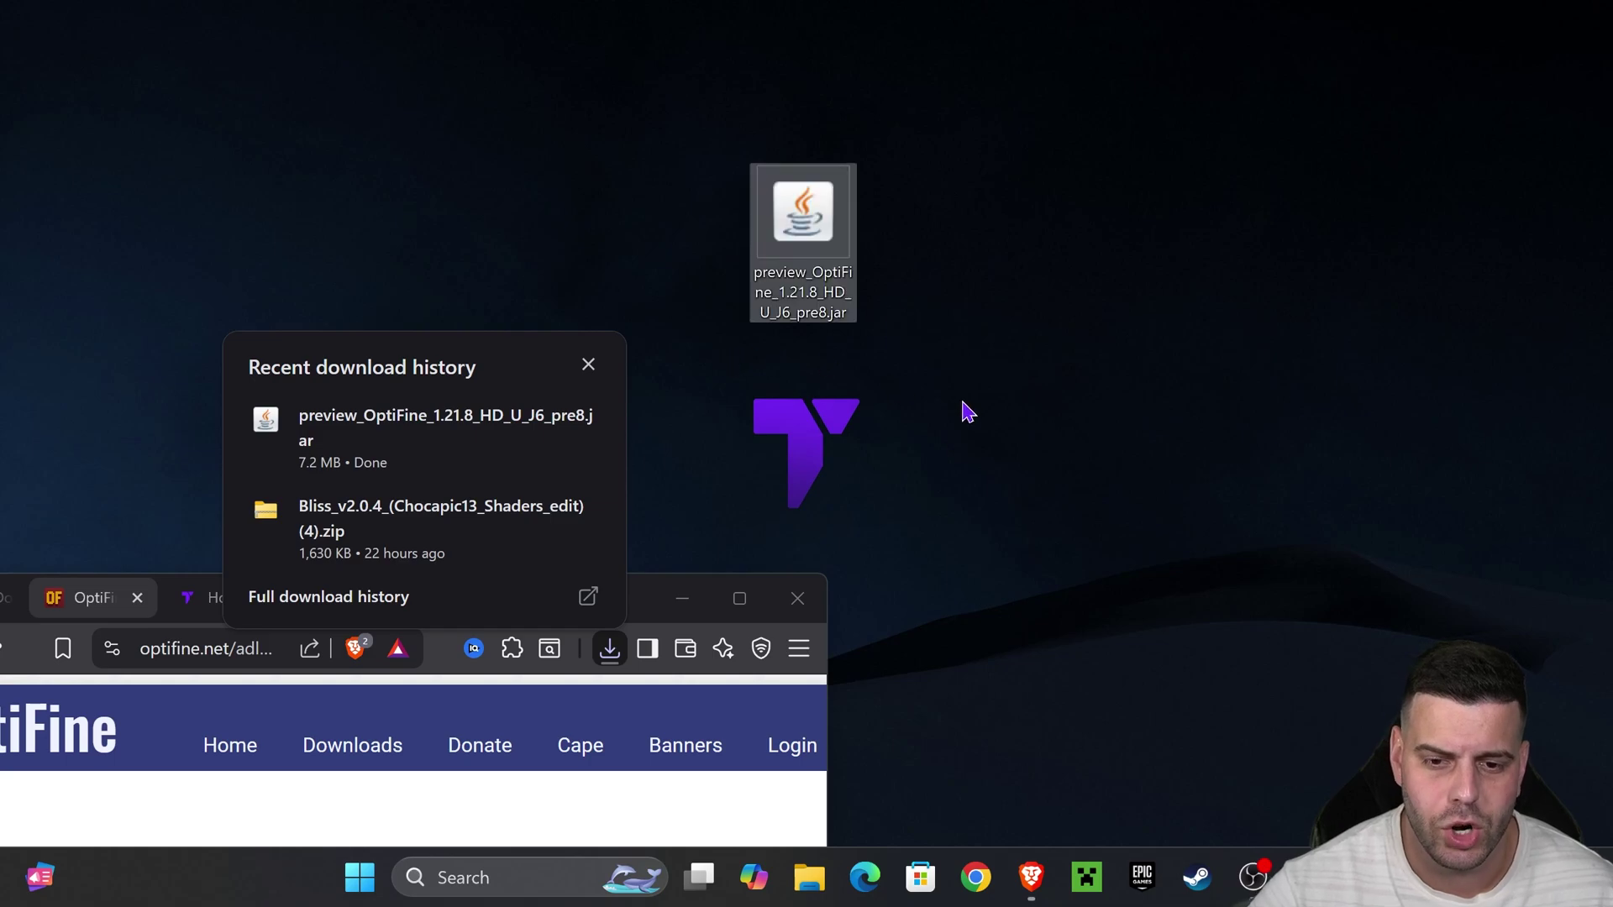
key(super+d)
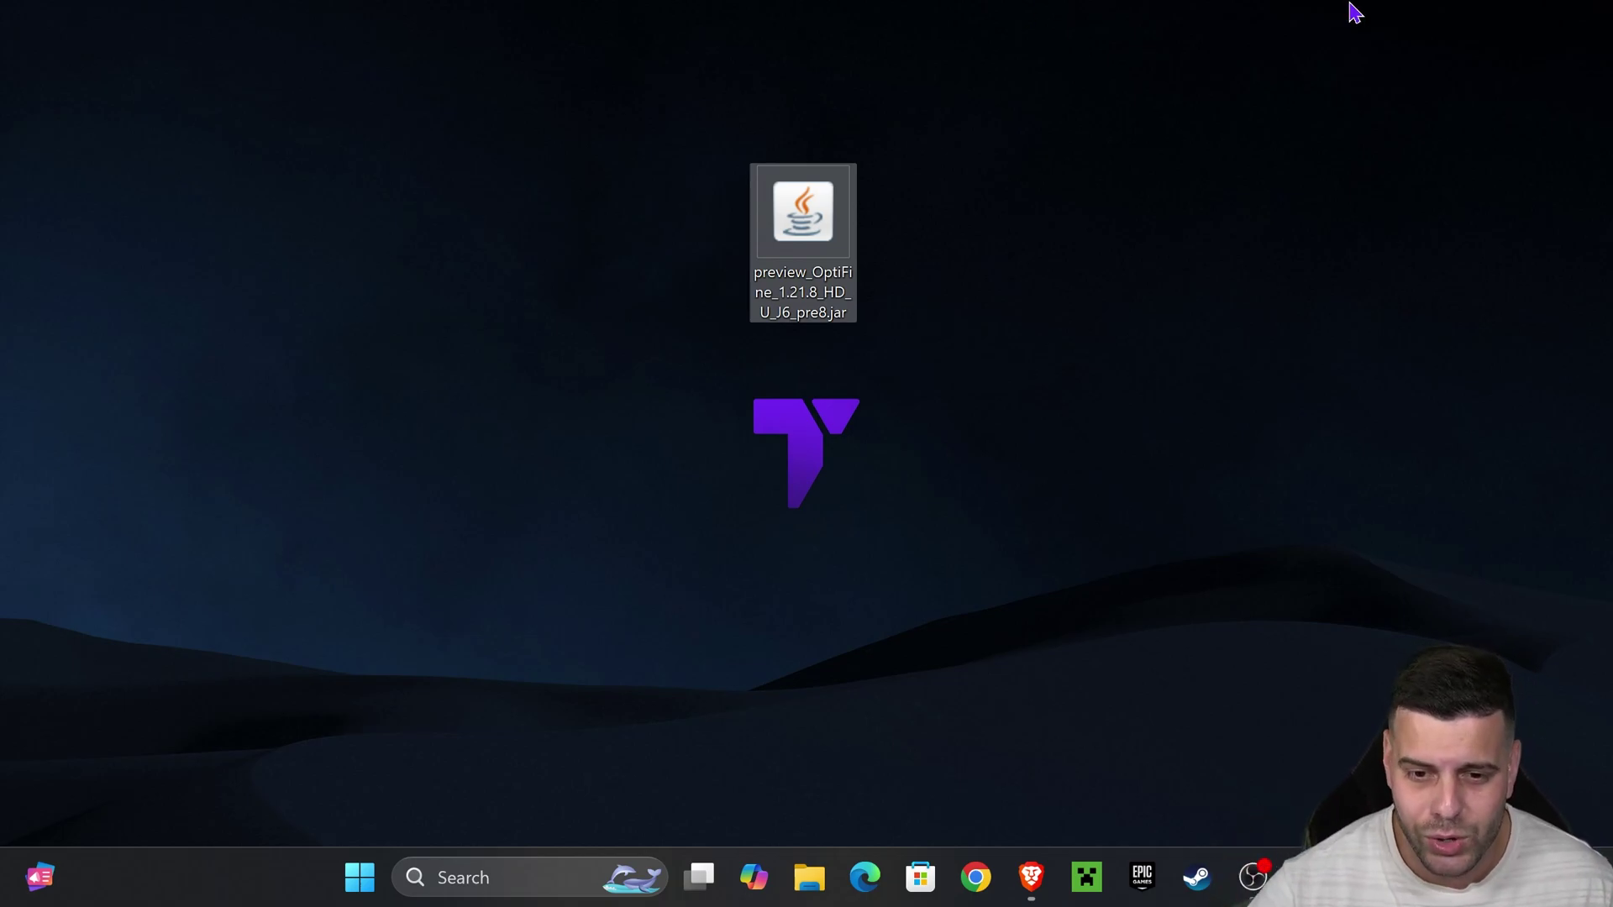
double_click(811, 229)
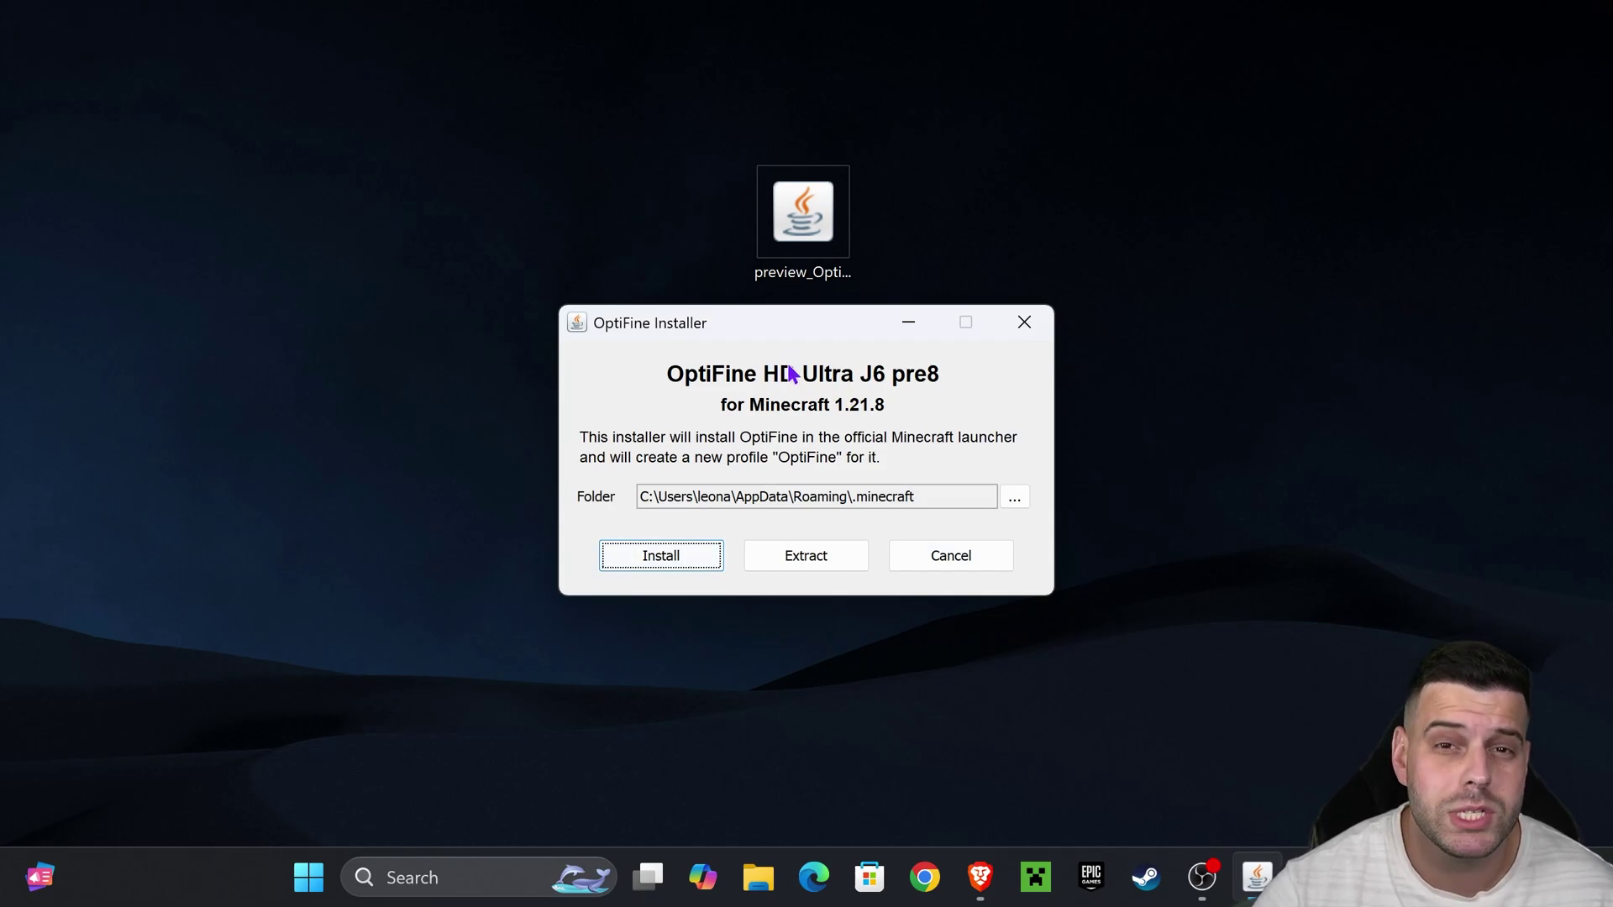
Switch to the browser and look through the guide on downloading and installing Java 21 (JDK 21).
click(979, 877)
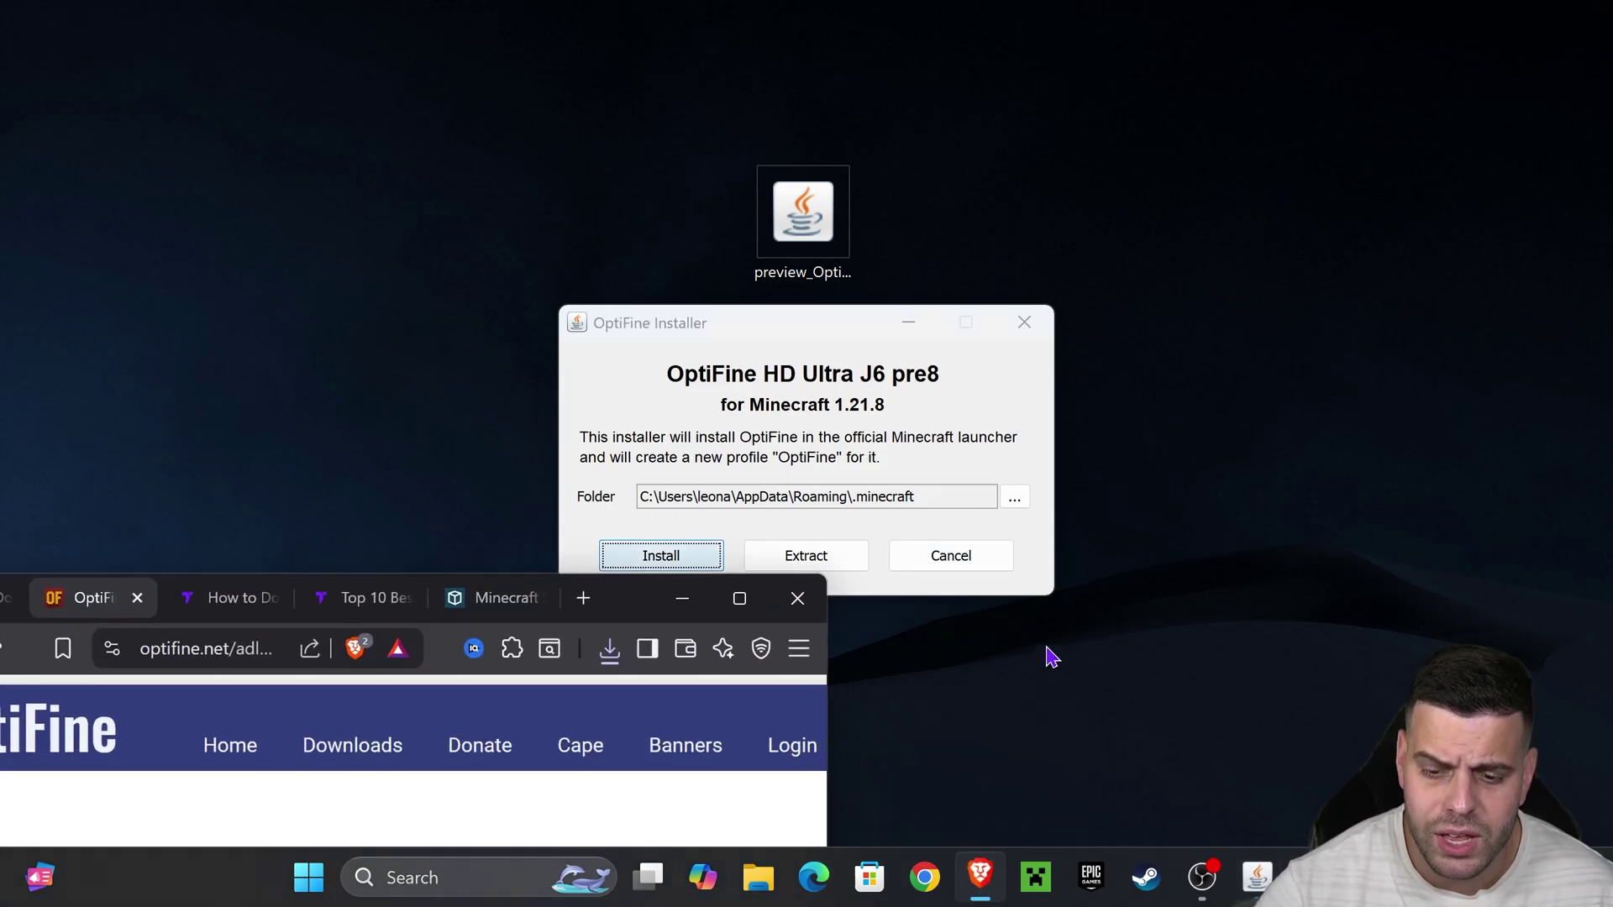
click(742, 601)
click(716, 21)
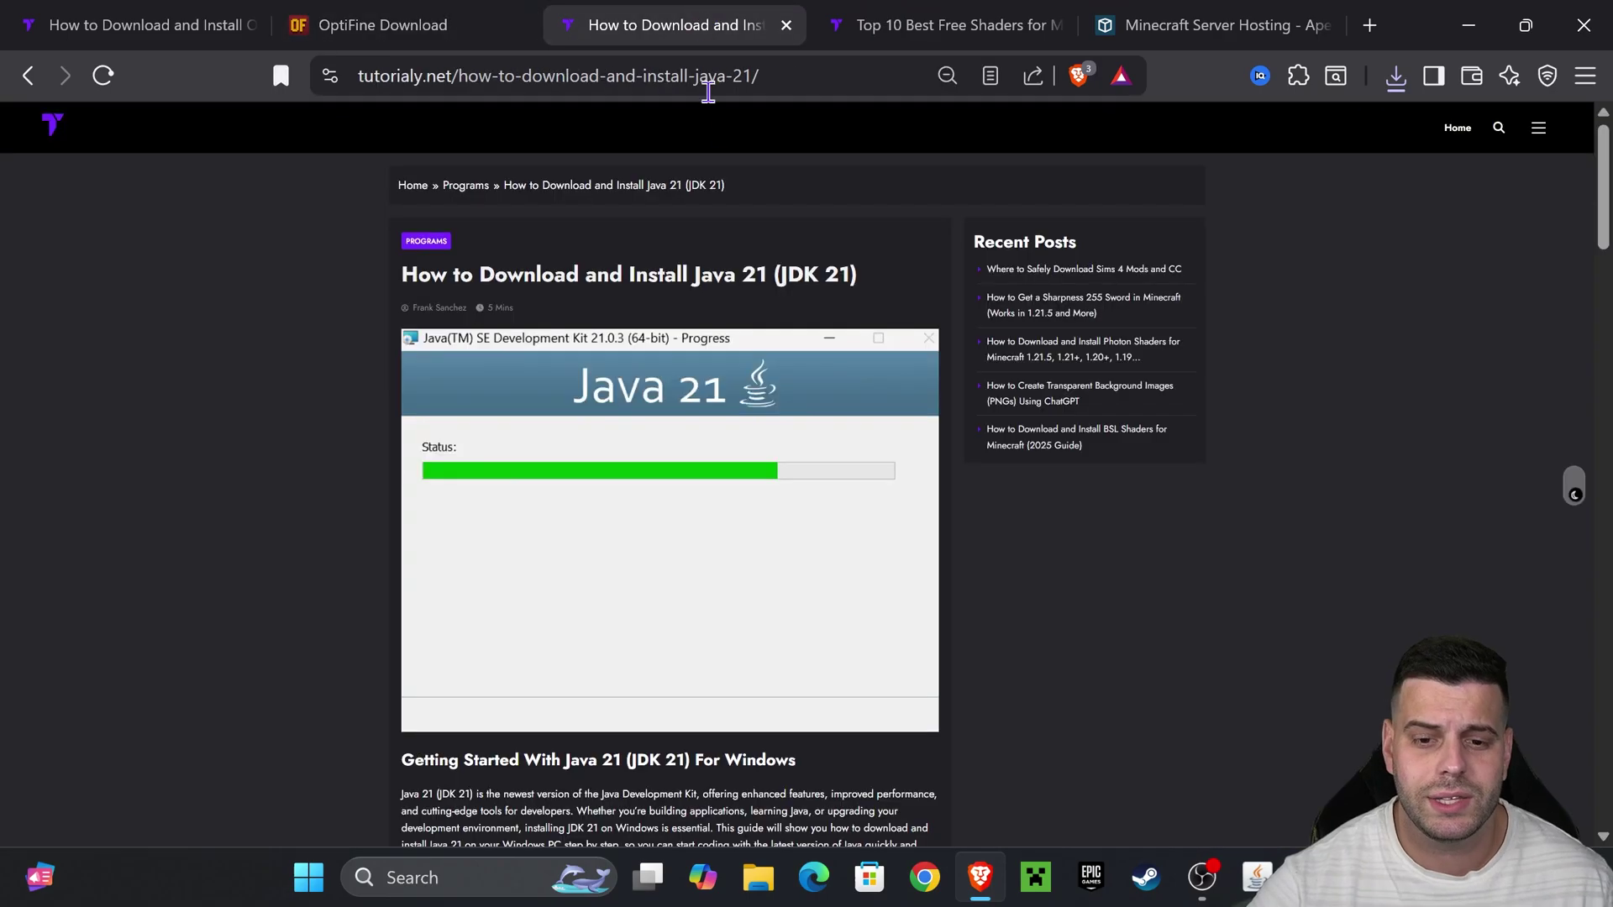
scroll(765, 327, down, 3)
scroll(857, 362, up, 3)
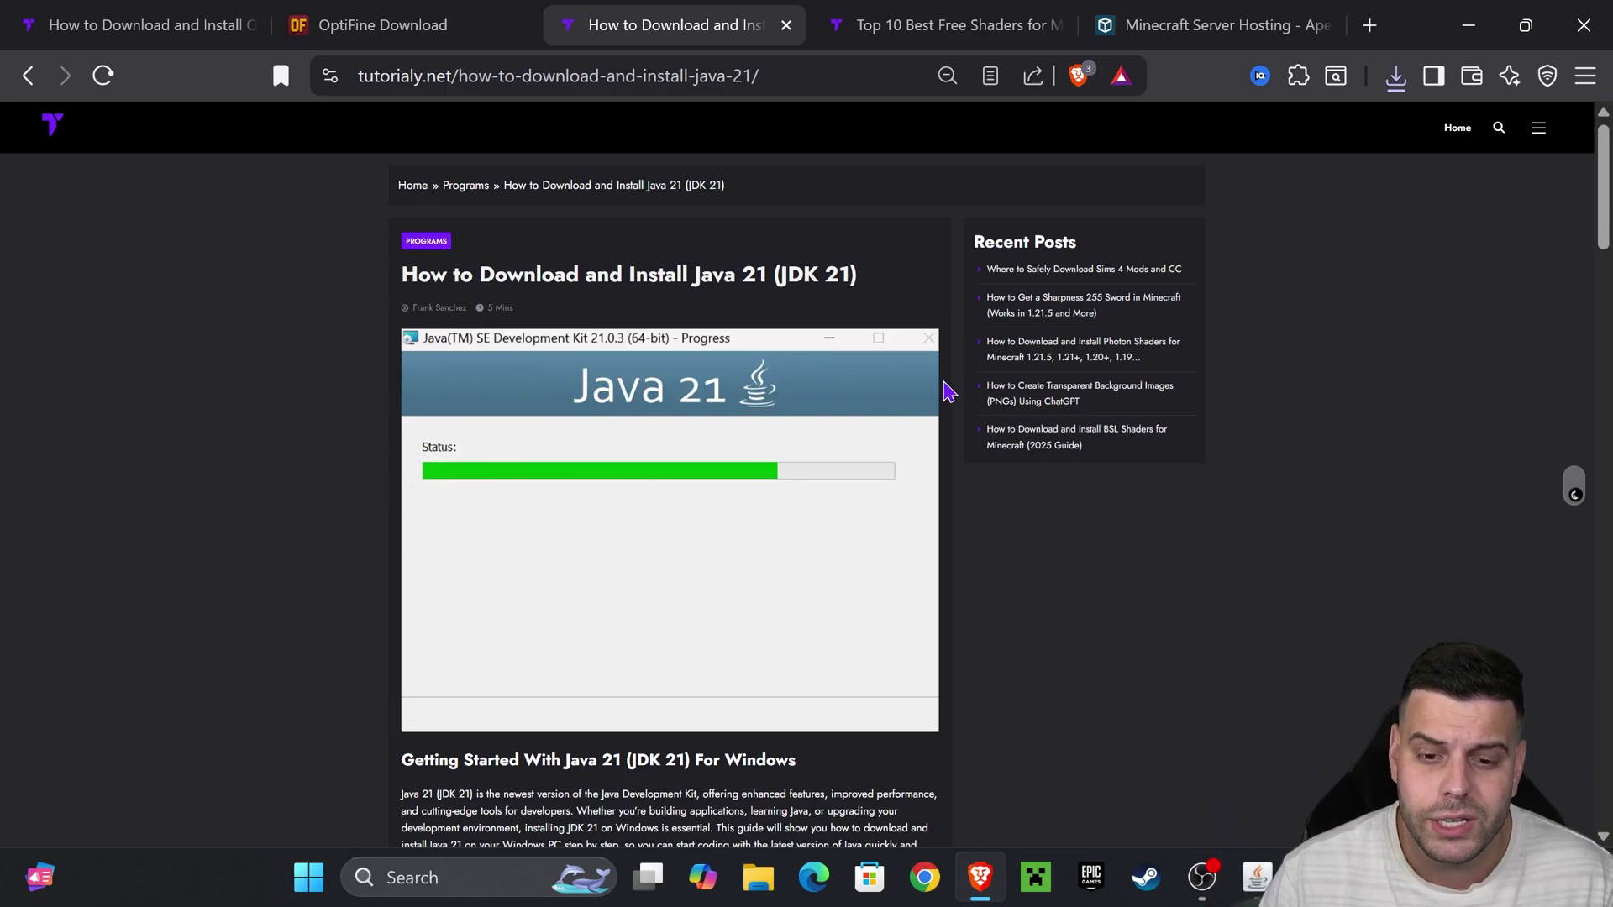
scroll(949, 388, down, 10)
scroll(963, 386, down, 3)
scroll(925, 356, up, 16)
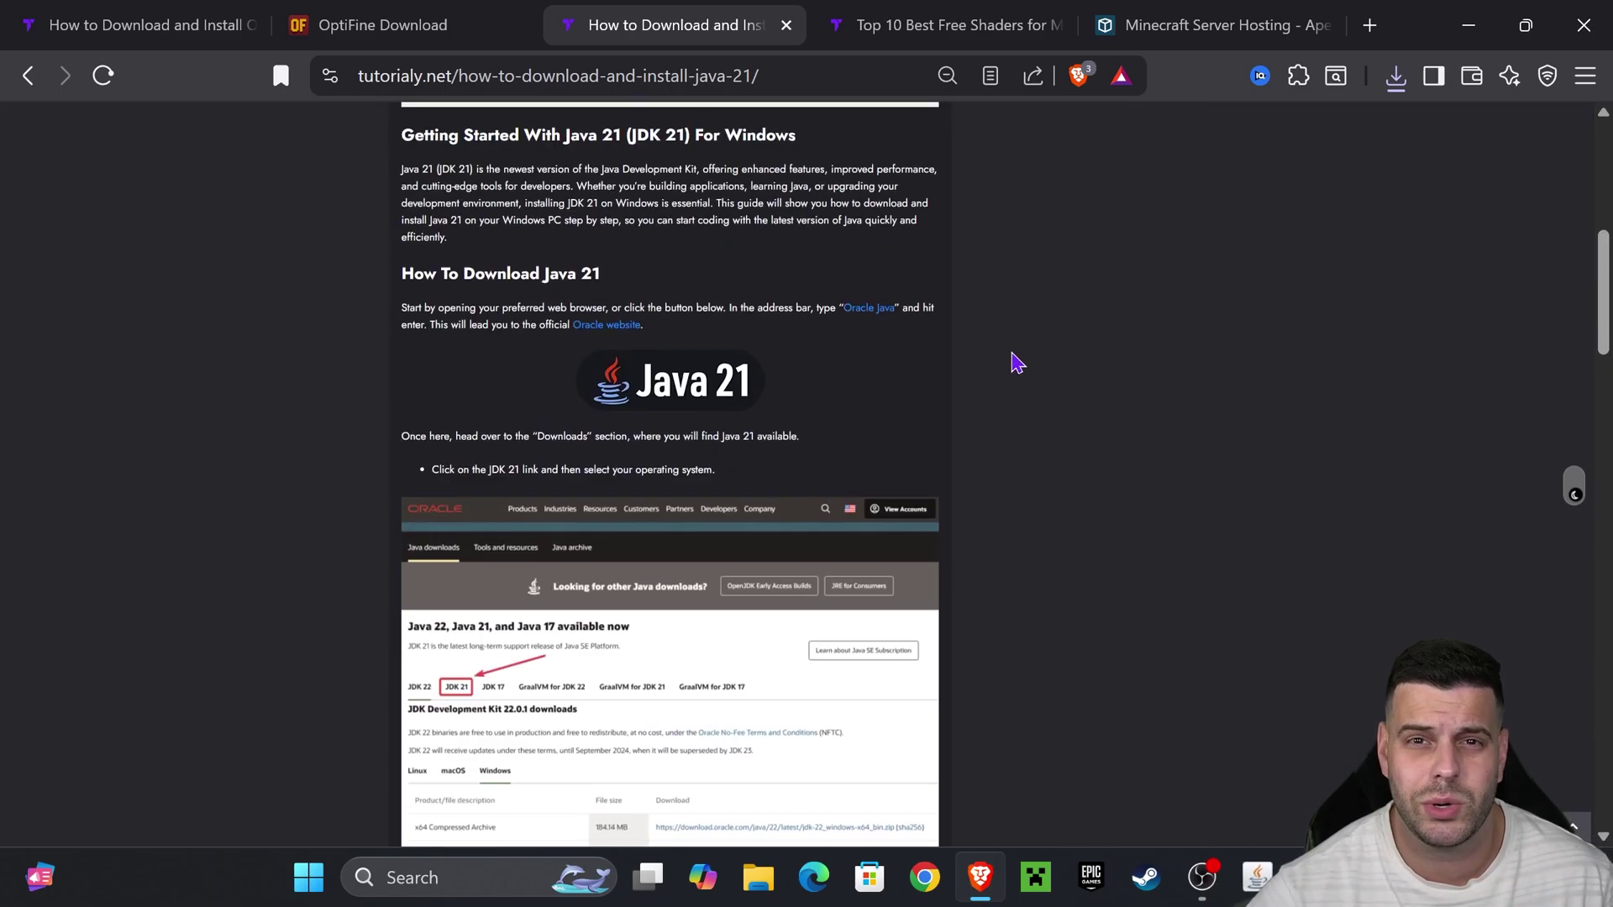
scroll(1008, 361, down, 6)
scroll(1009, 378, down, 15)
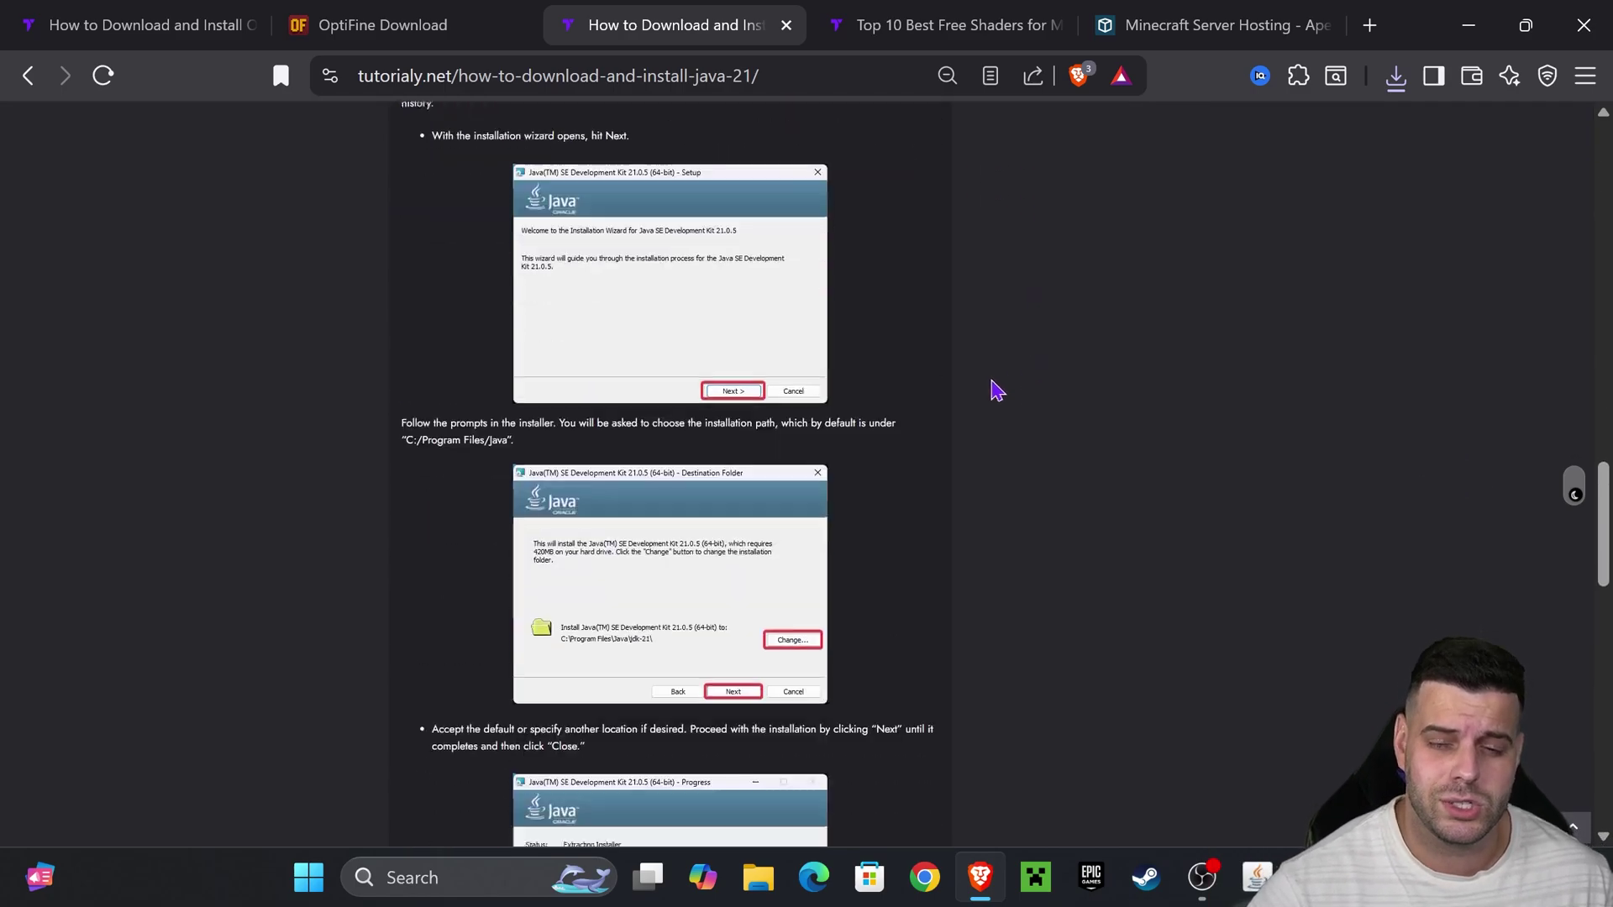
scroll(1037, 398, up, 18)
scroll(784, 342, down, 8)
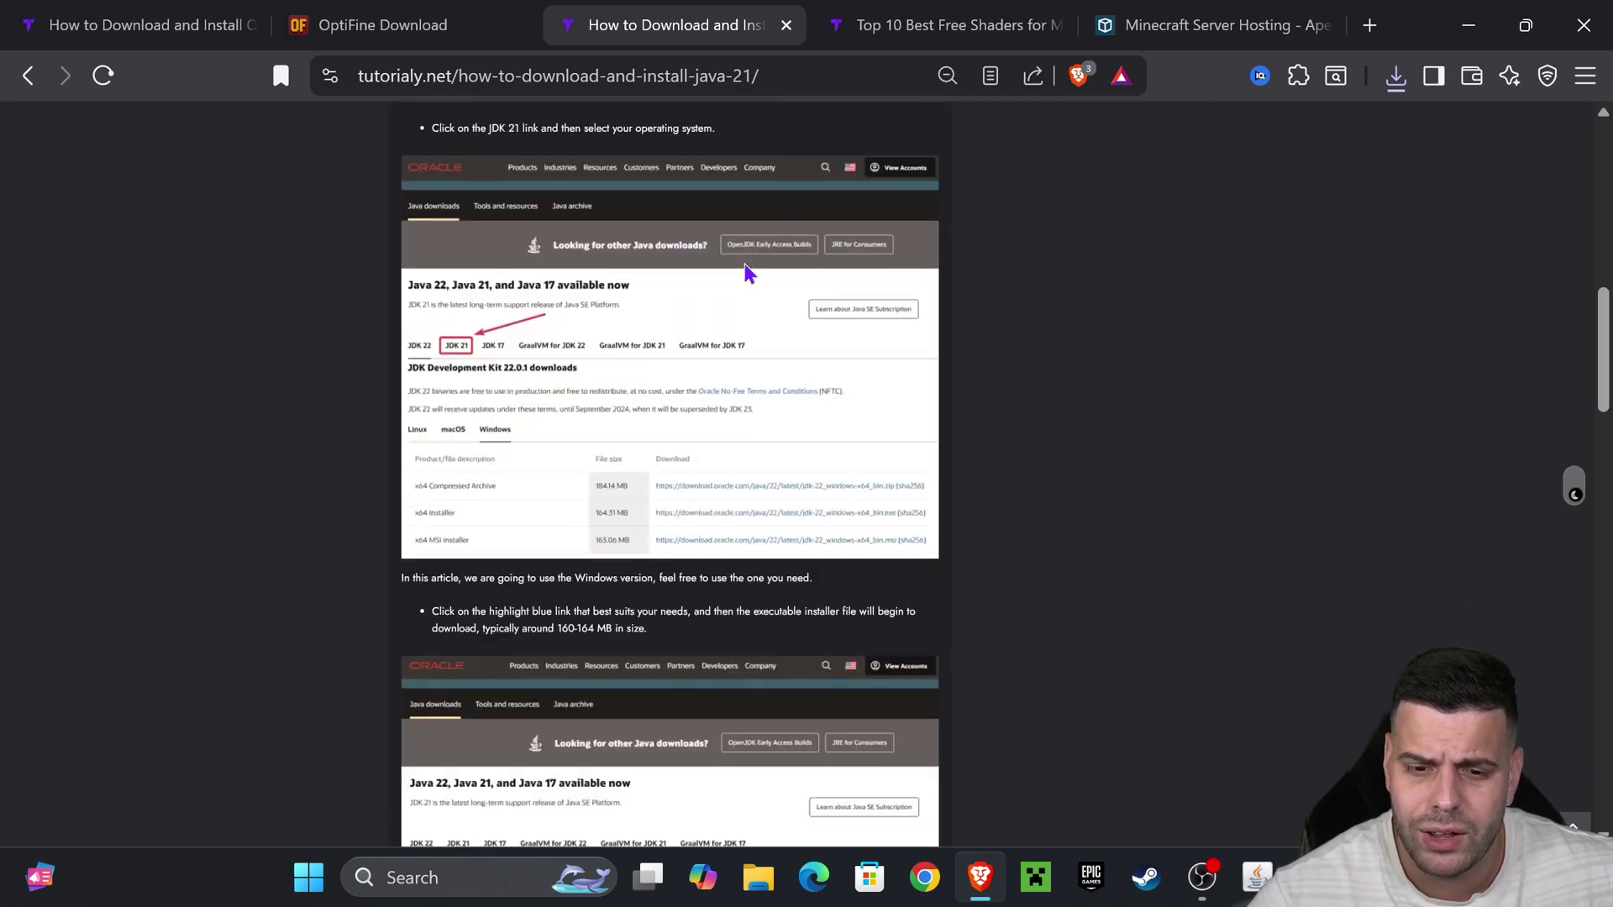
scroll(800, 383, down, 11)
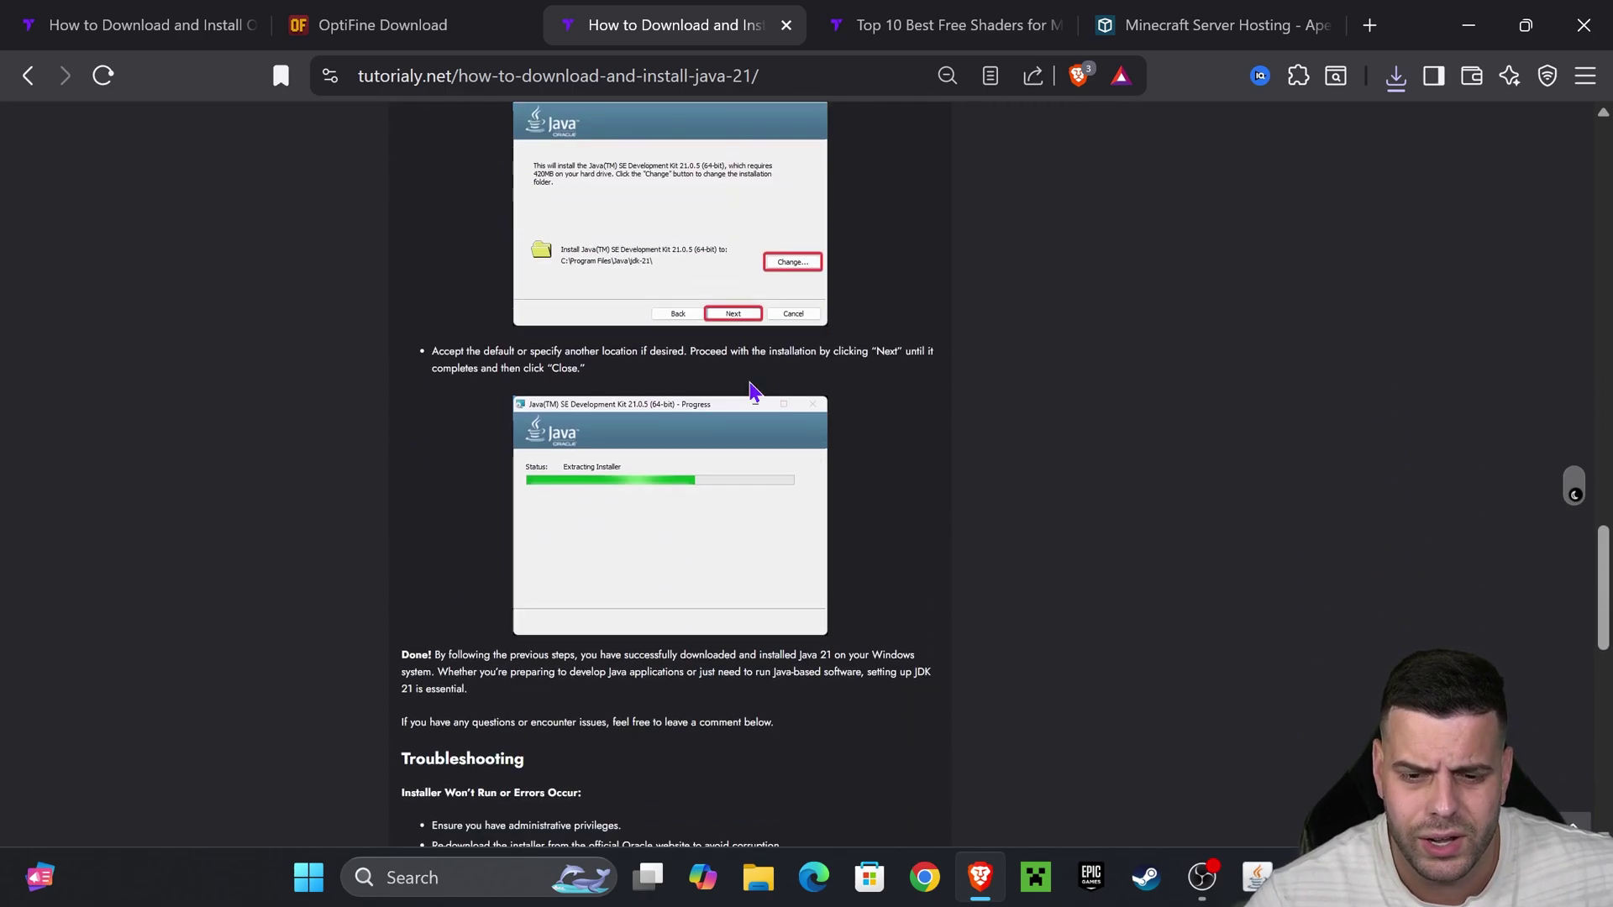
Return to the installer, install OptiFine in the default .minecraft folder, and delete the installer file from the desktop.
click(1492, 23)
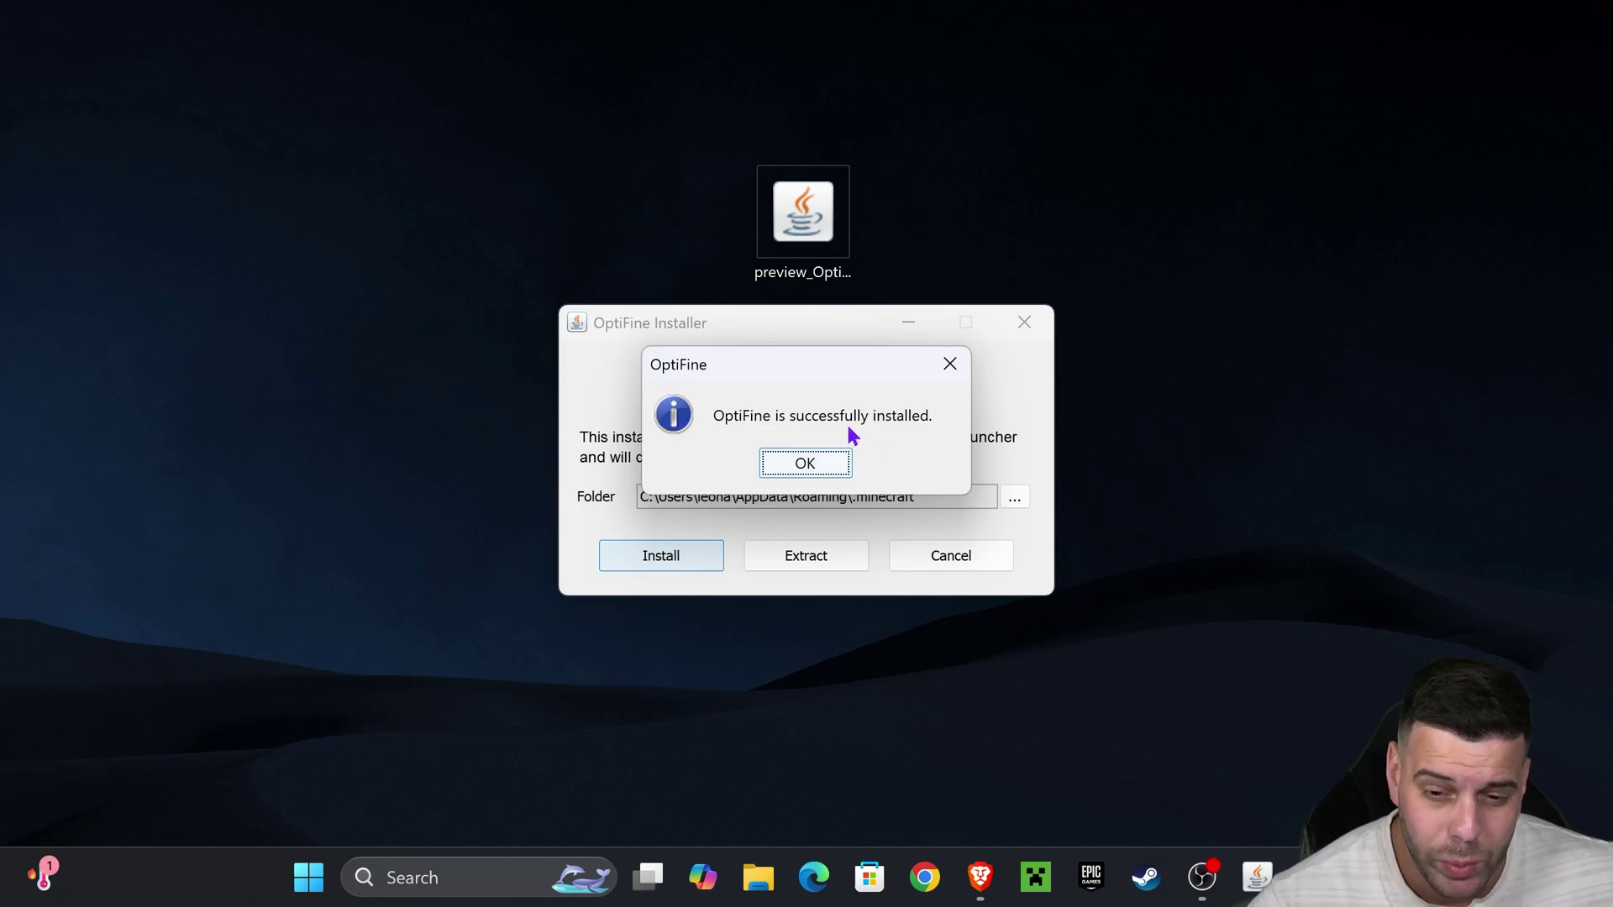
click(805, 463)
drag(1042, 173, 663, 402)
key(Delete)
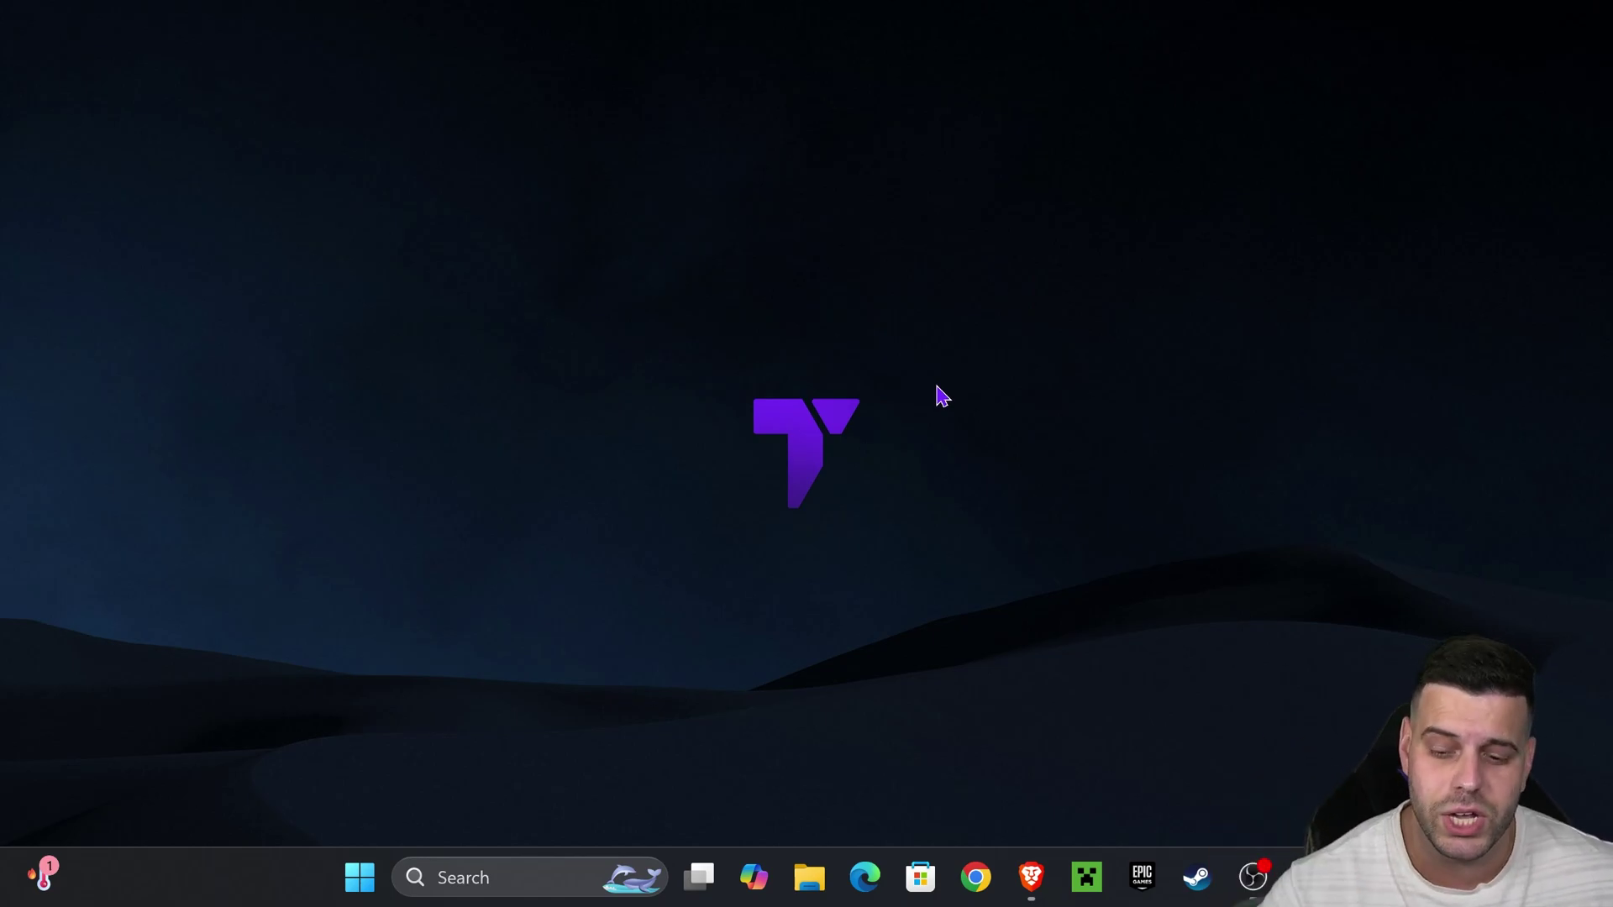
Open the Minecraft Launcher and display the Java Edition installations with Modded versions included.
click(1087, 878)
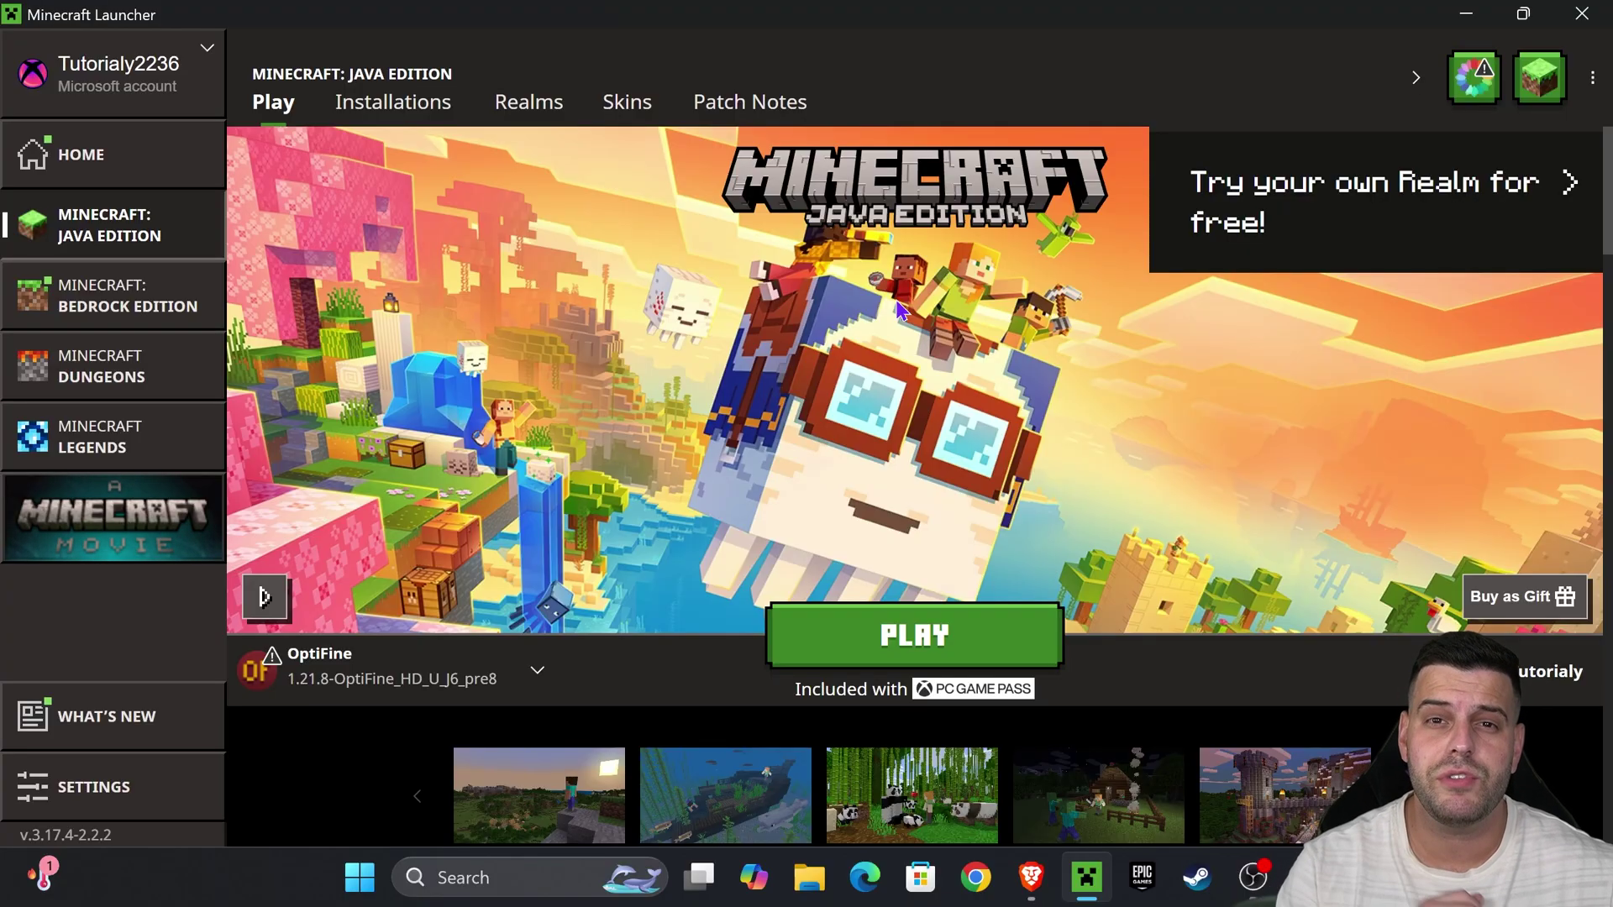
mouse_move(397, 676)
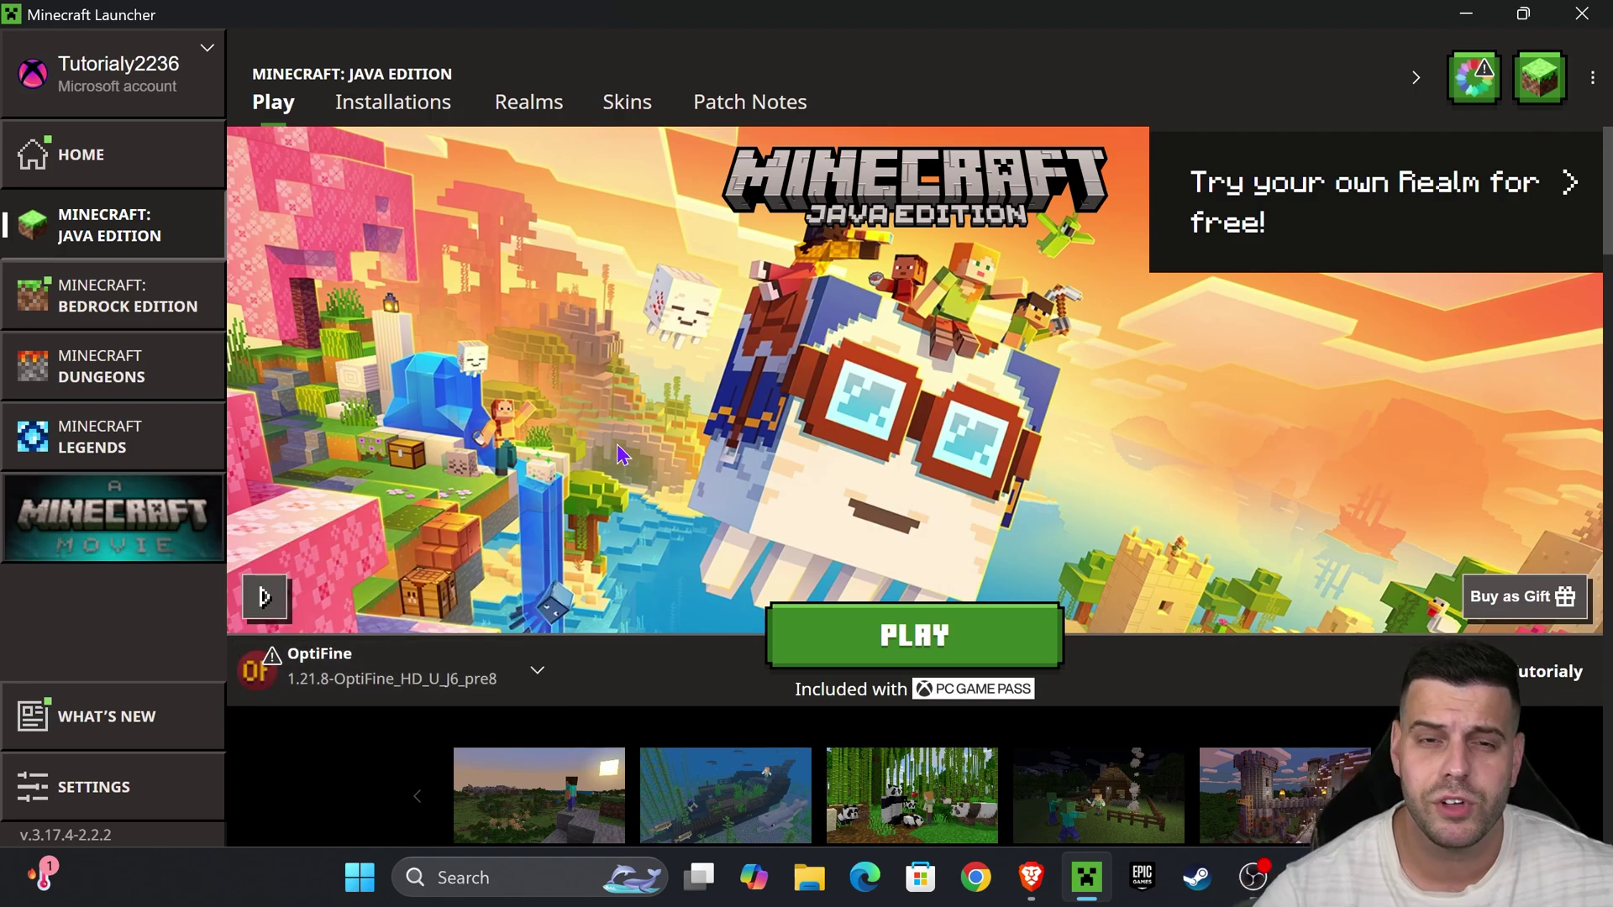
click(388, 108)
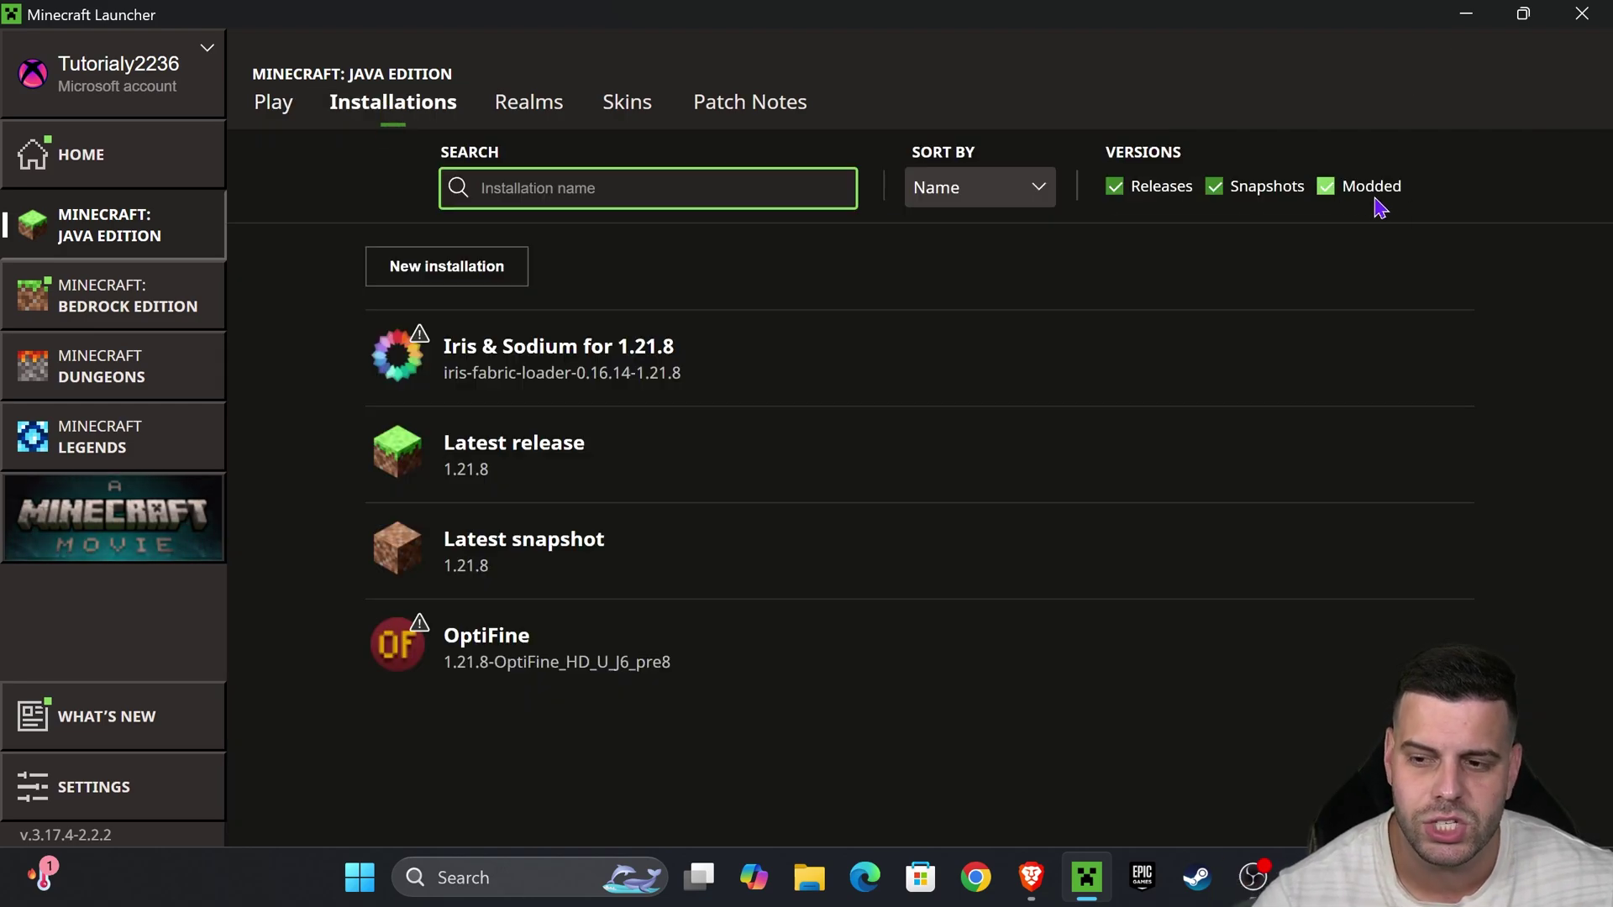
click(1340, 198)
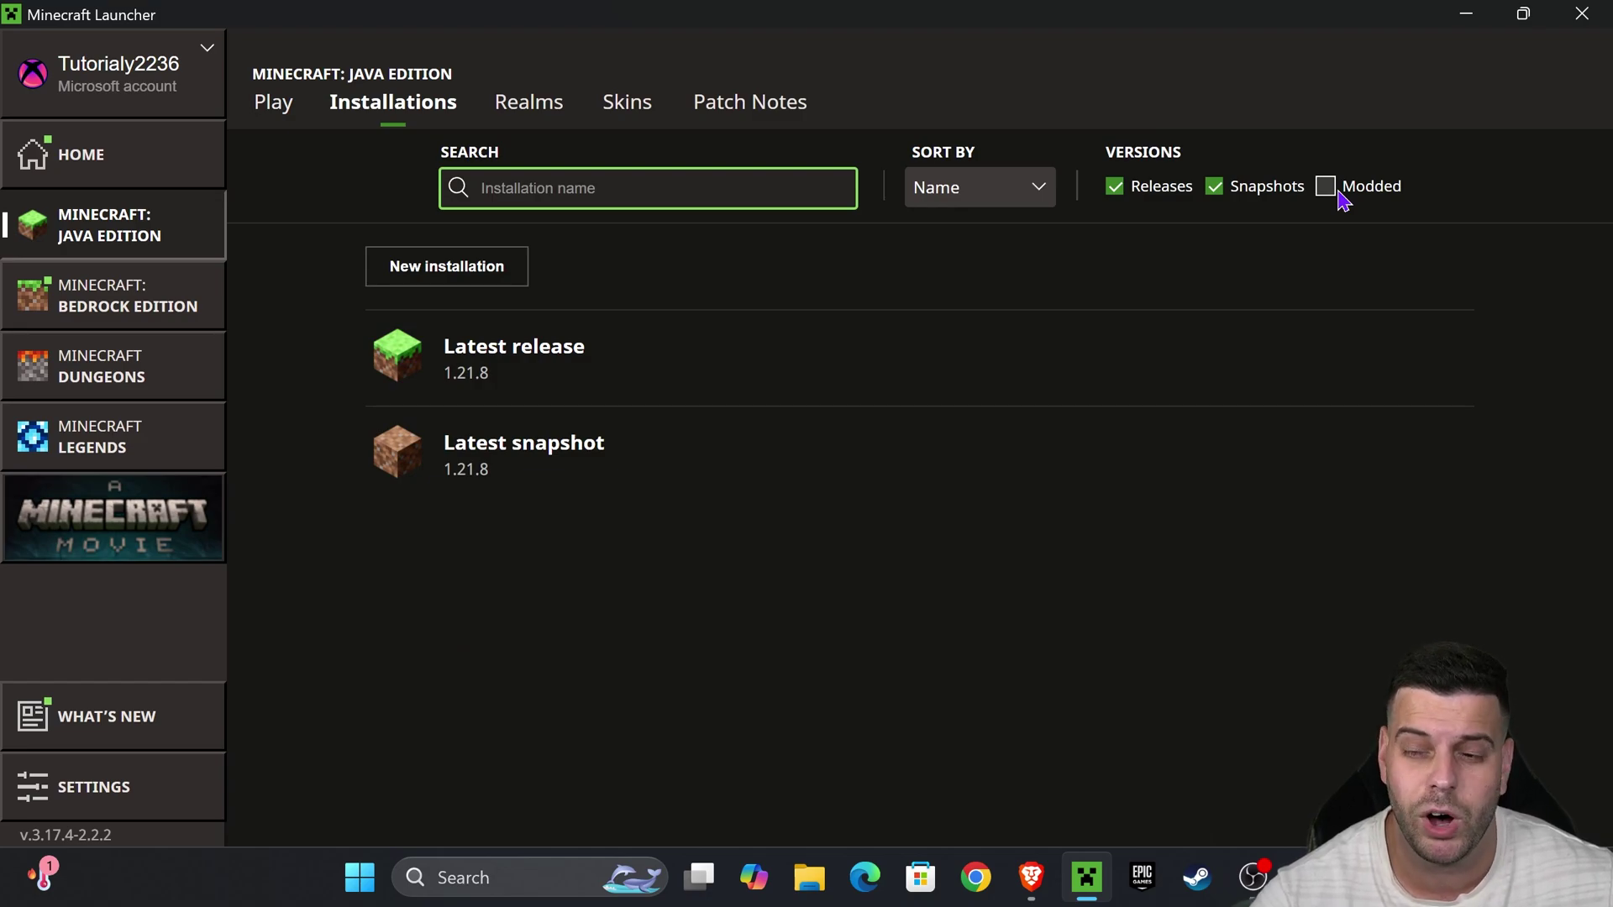
click(1342, 200)
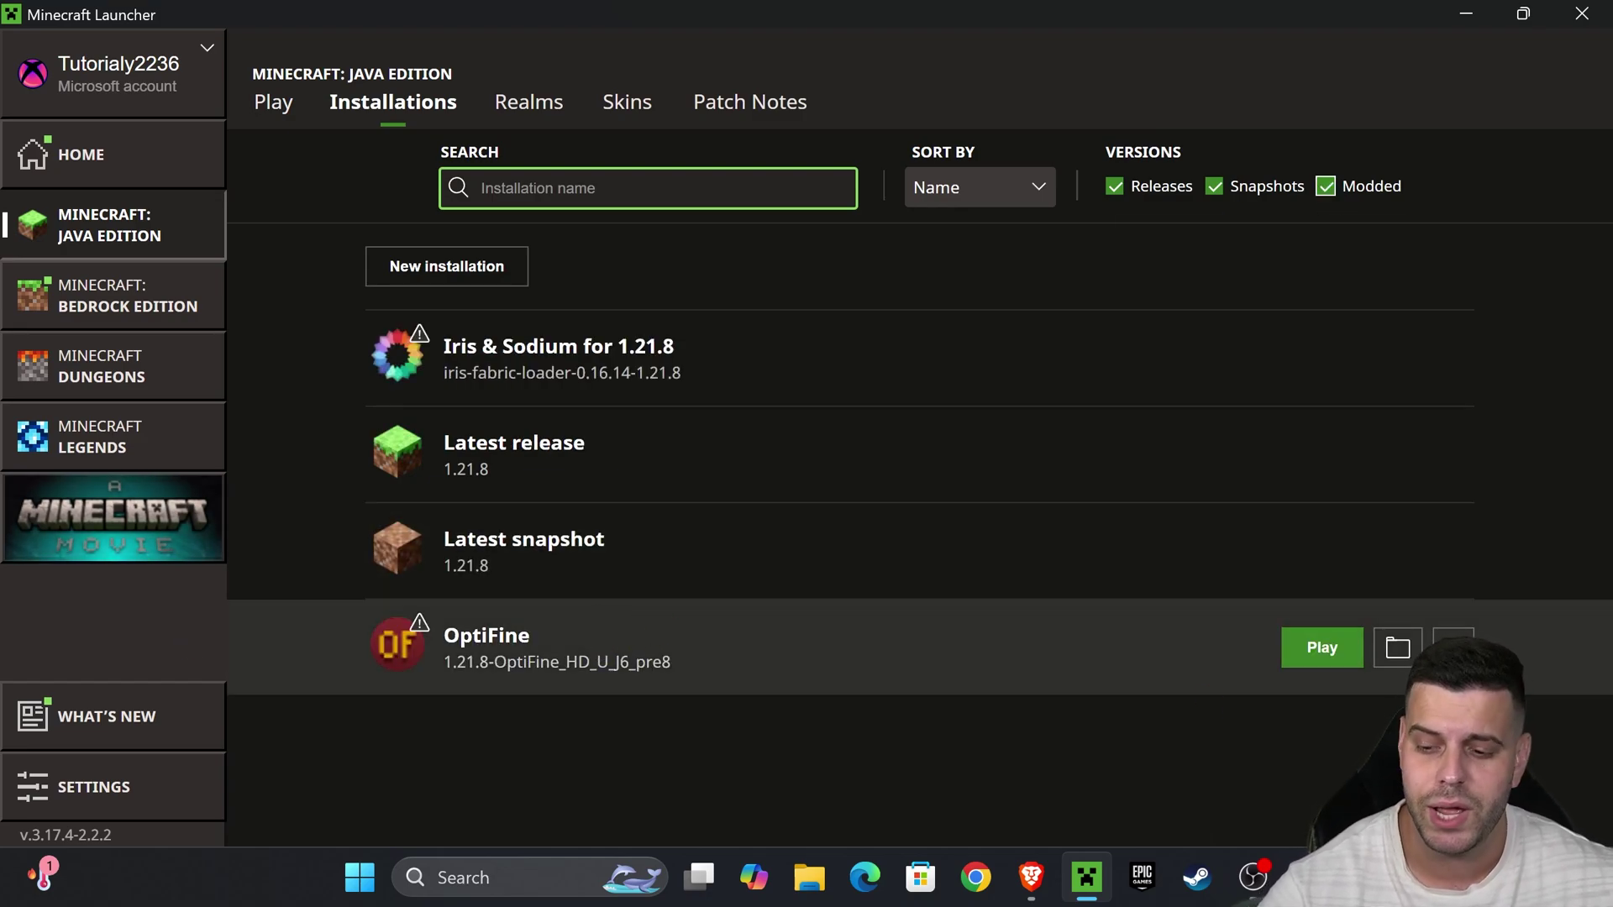
Launch the OptiFine 1.21.8 installation, accepting the modded-game risks and turning off further warnings for it.
click(1336, 662)
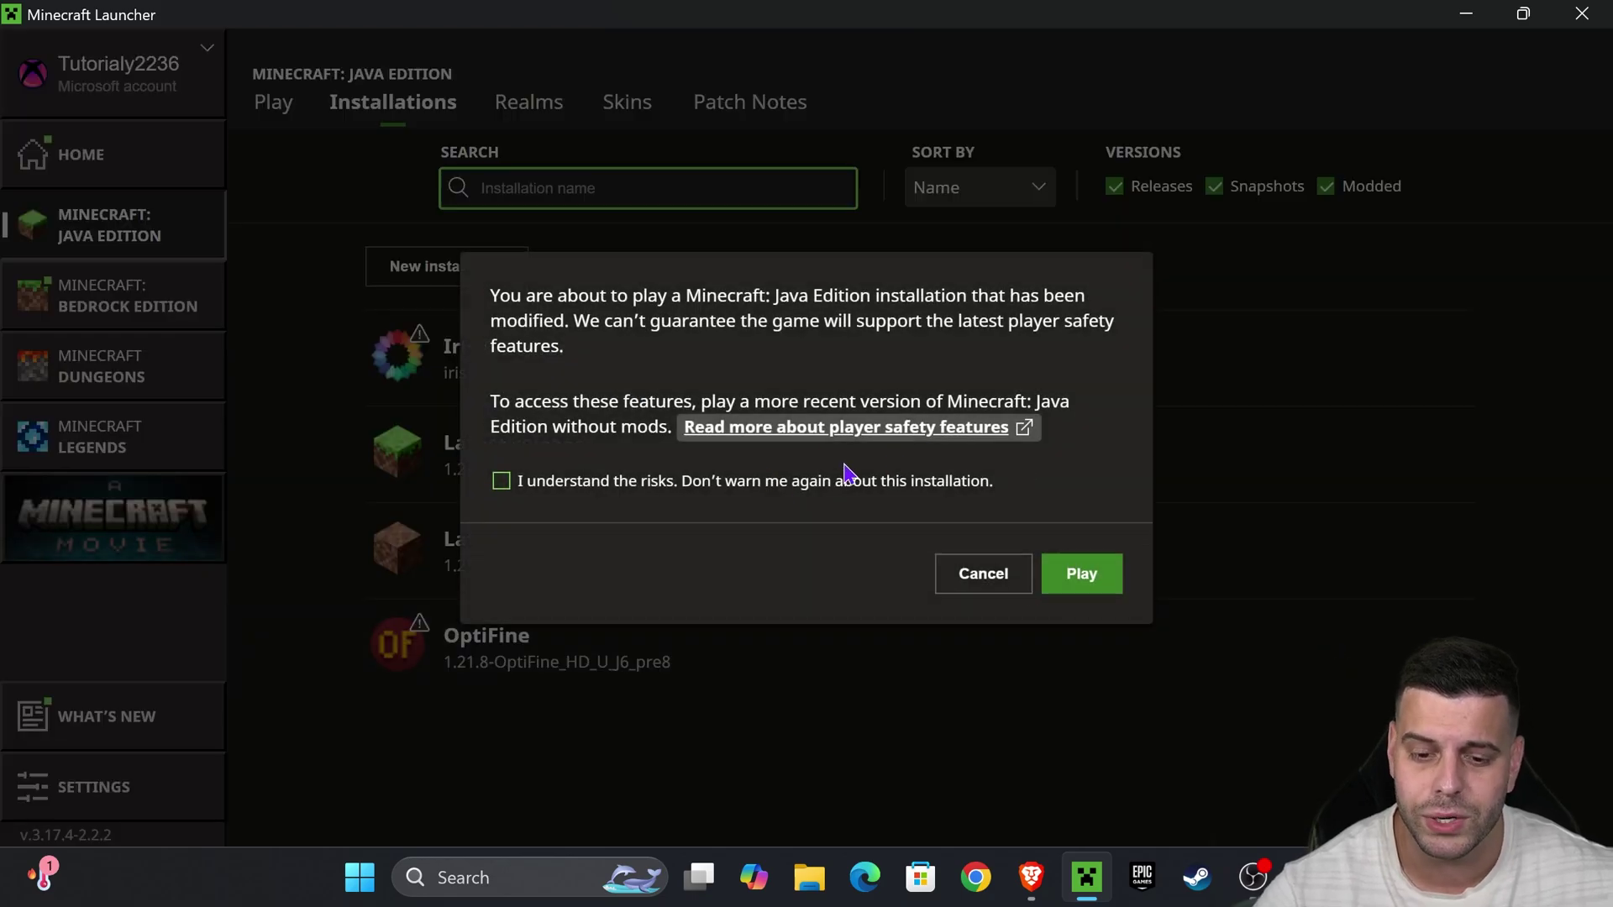
click(503, 481)
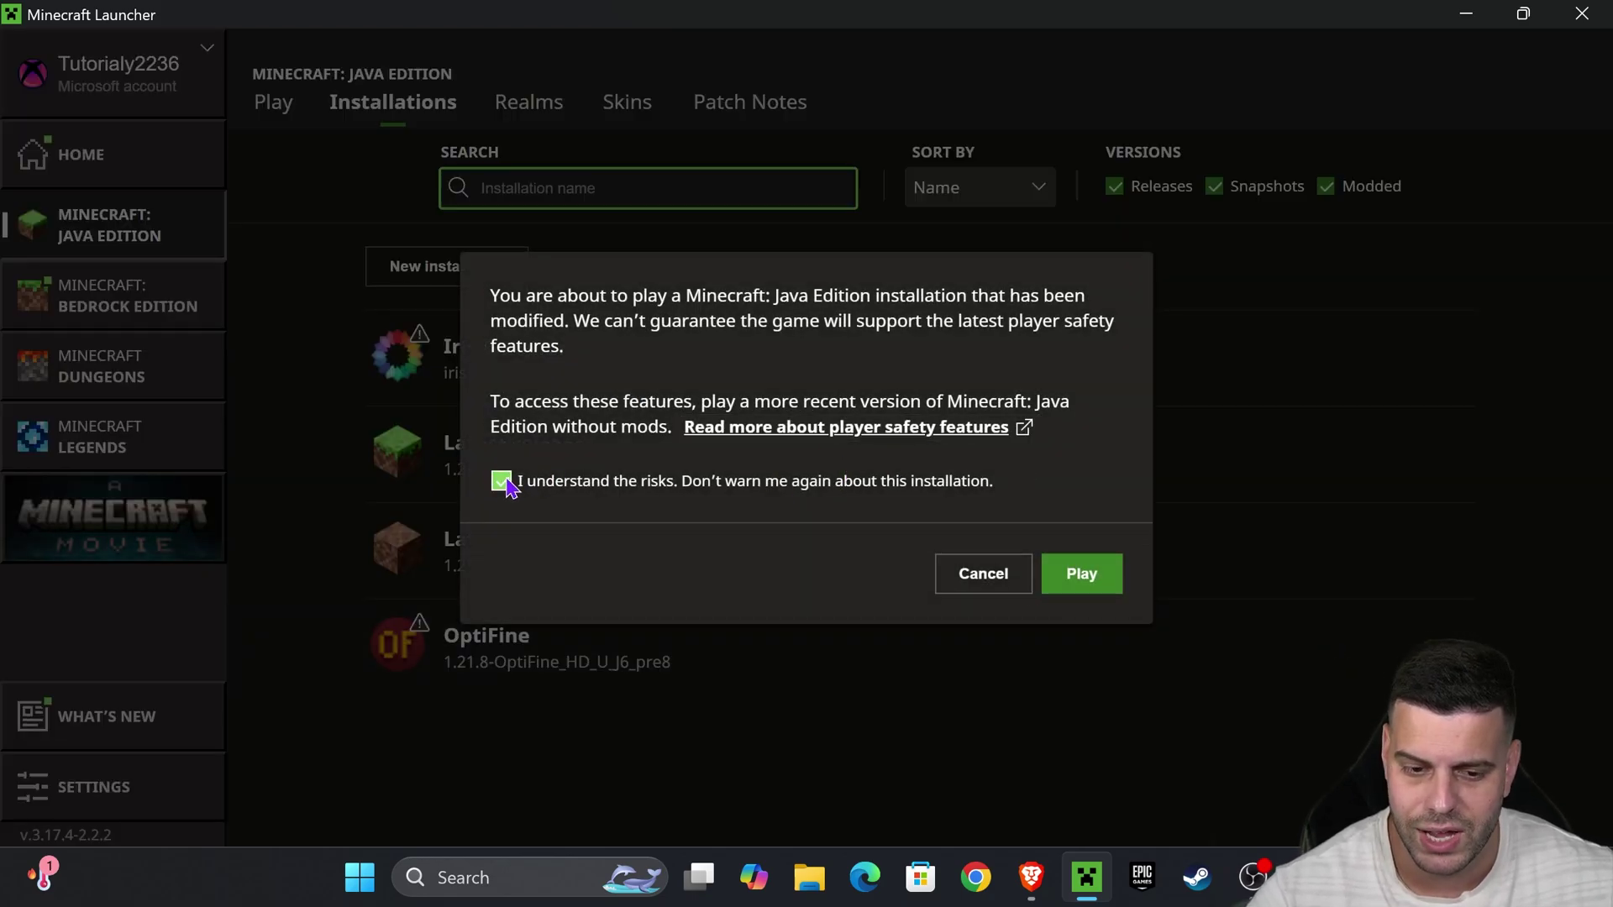
click(1082, 574)
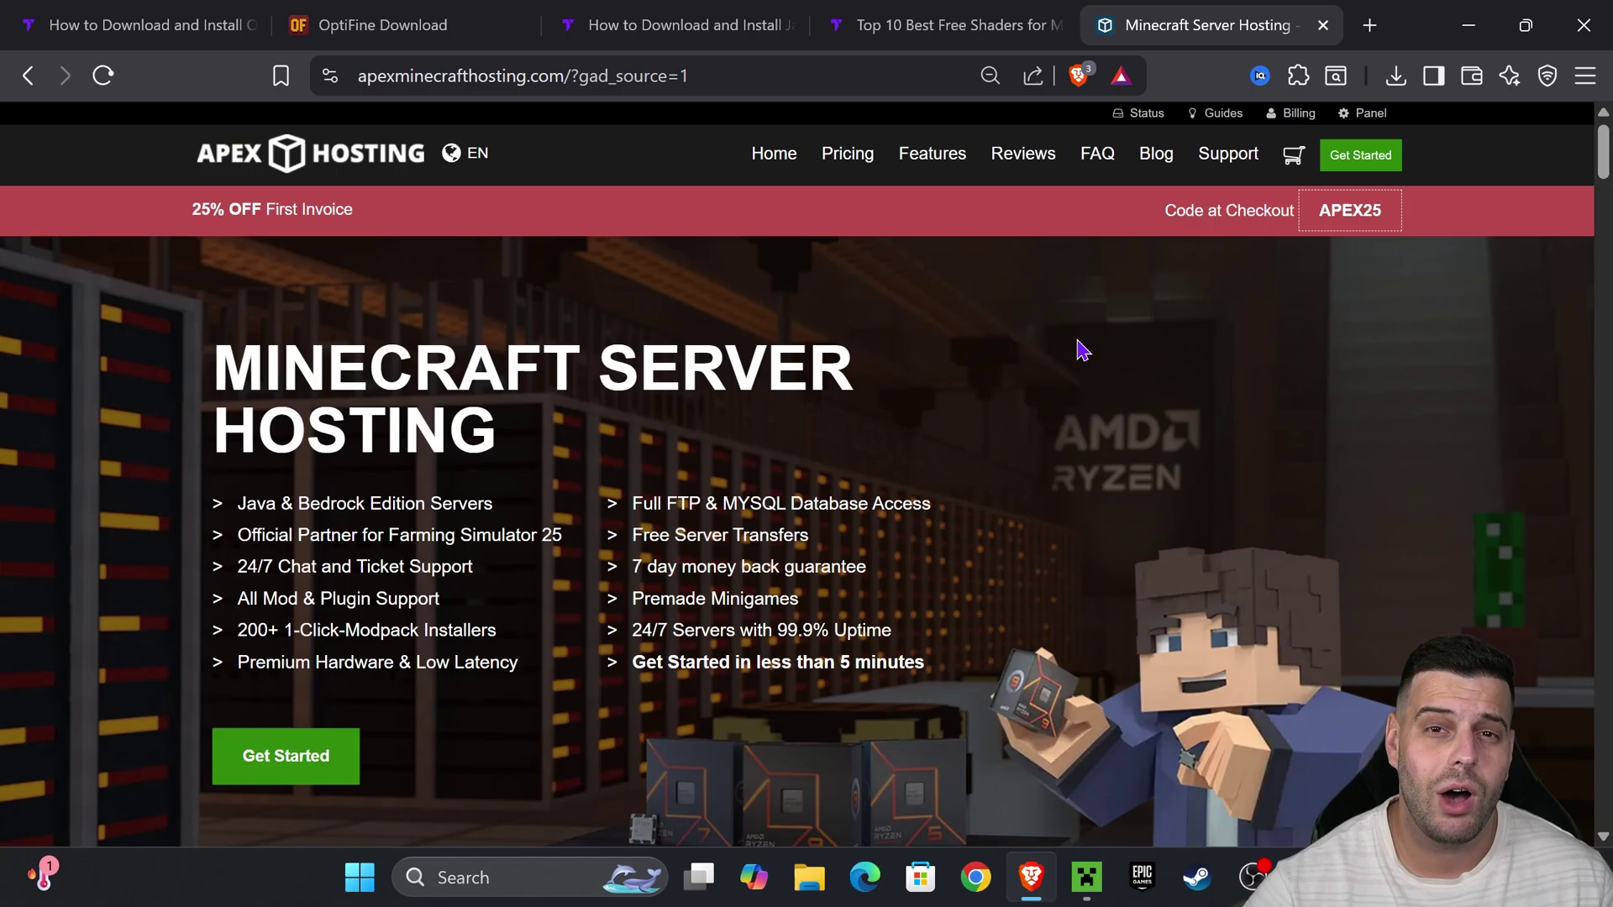
scroll(1072, 367, down, 5)
scroll(1071, 367, up, 5)
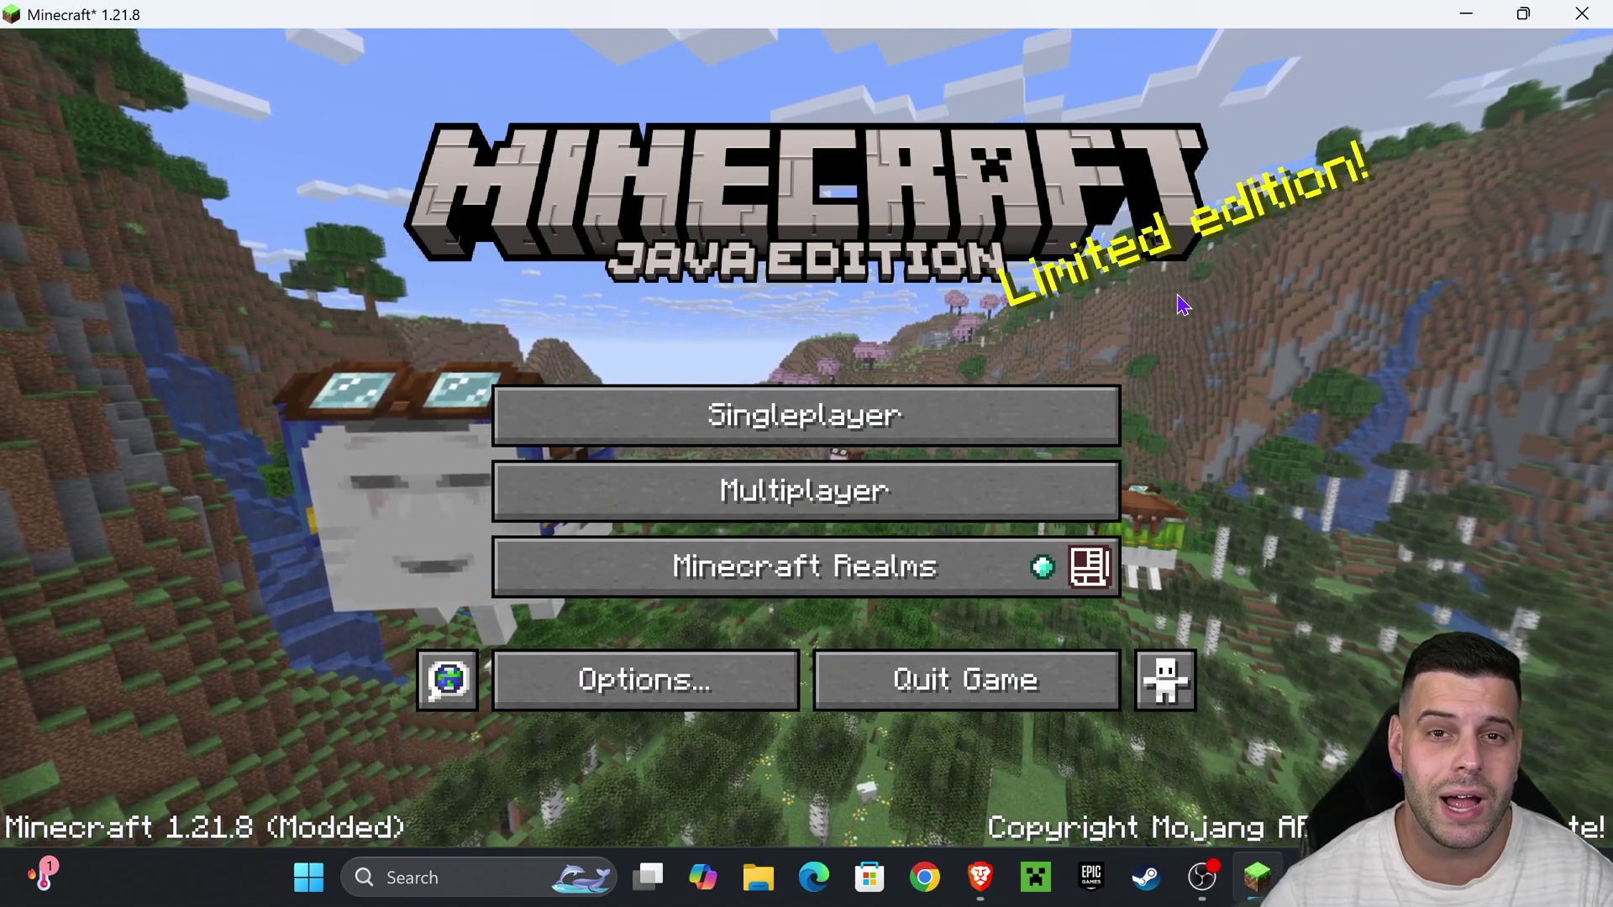
Load the existing singleplayer world in Minecraft and show the debug information overlay.
click(941, 408)
double_click(781, 257)
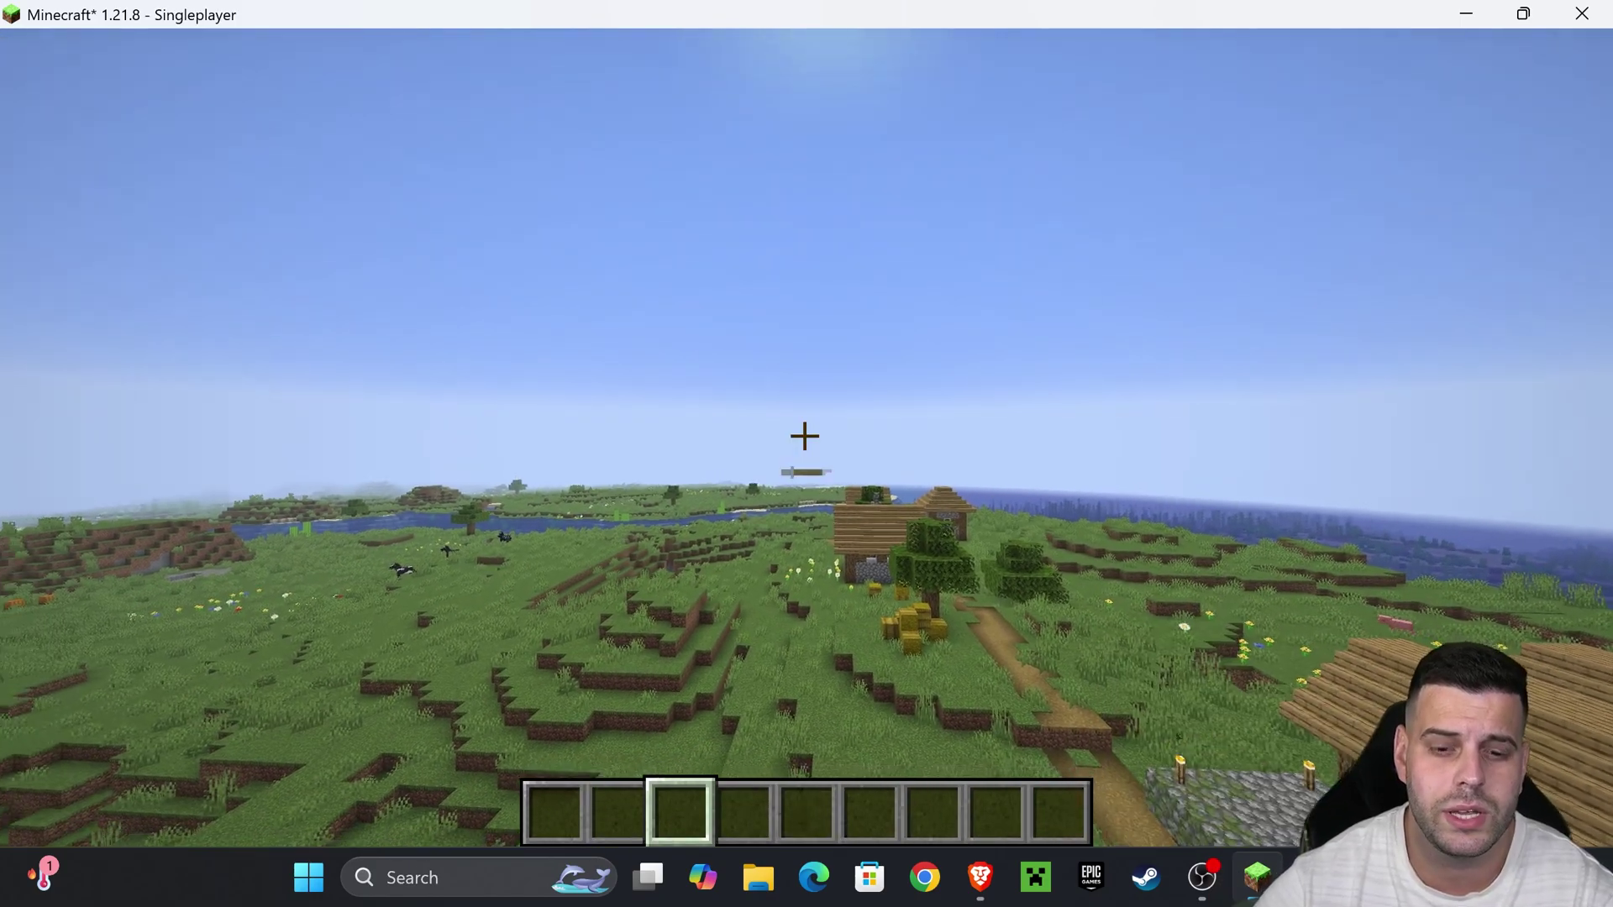
key(F3)
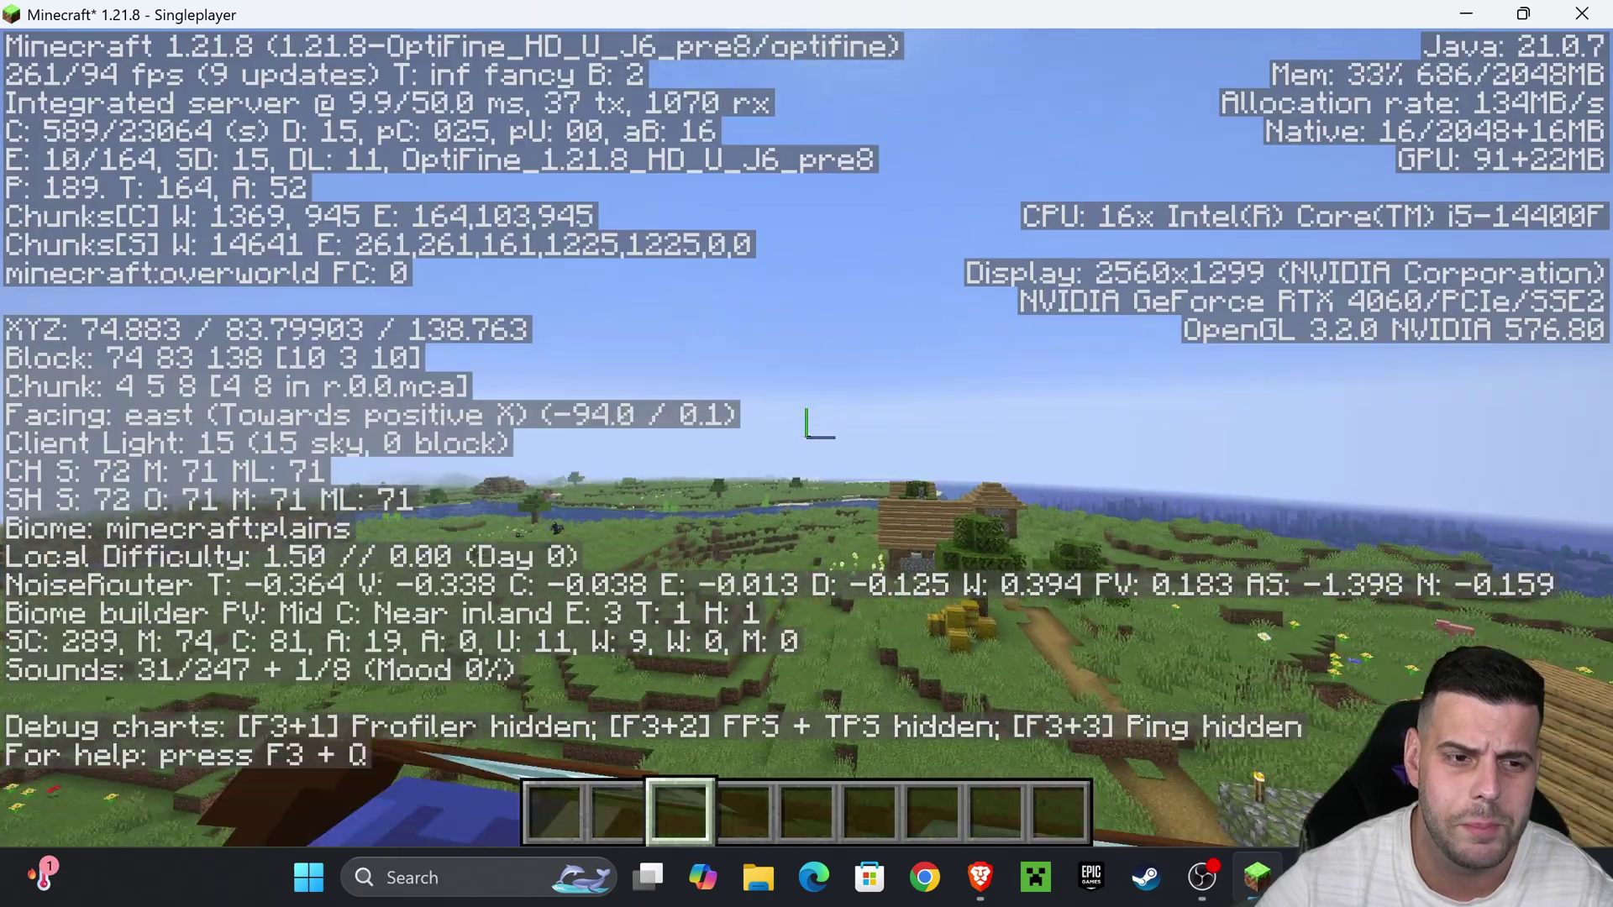
Hide the debug information overlay, then review the Video Settings, including the Quality page.
key(F3)
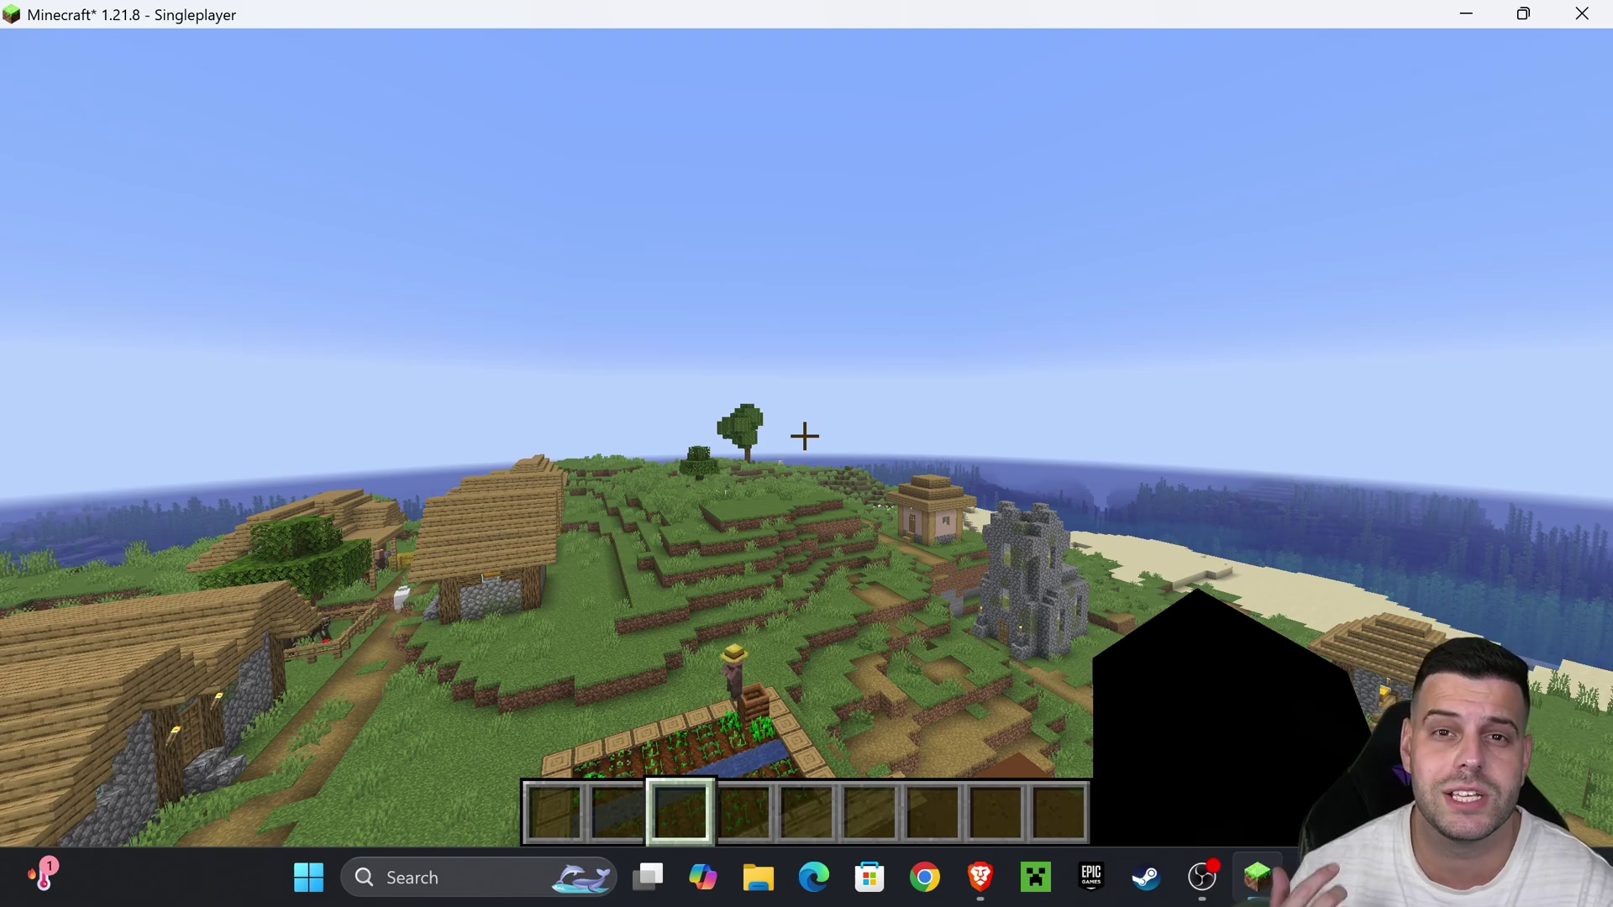
key(Escape)
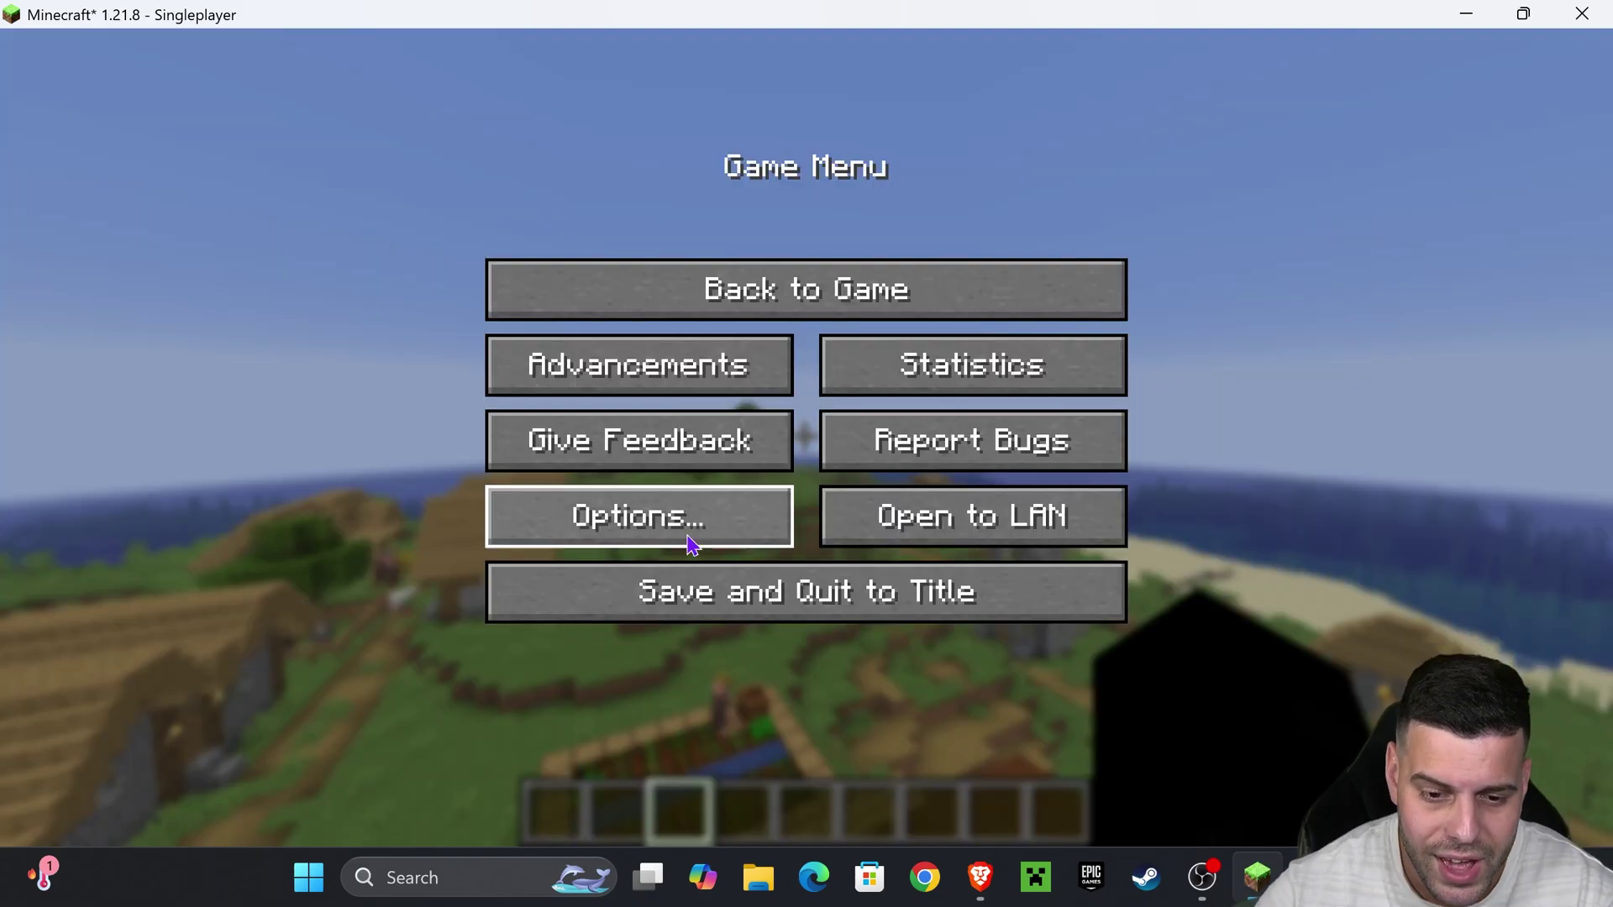
click(706, 528)
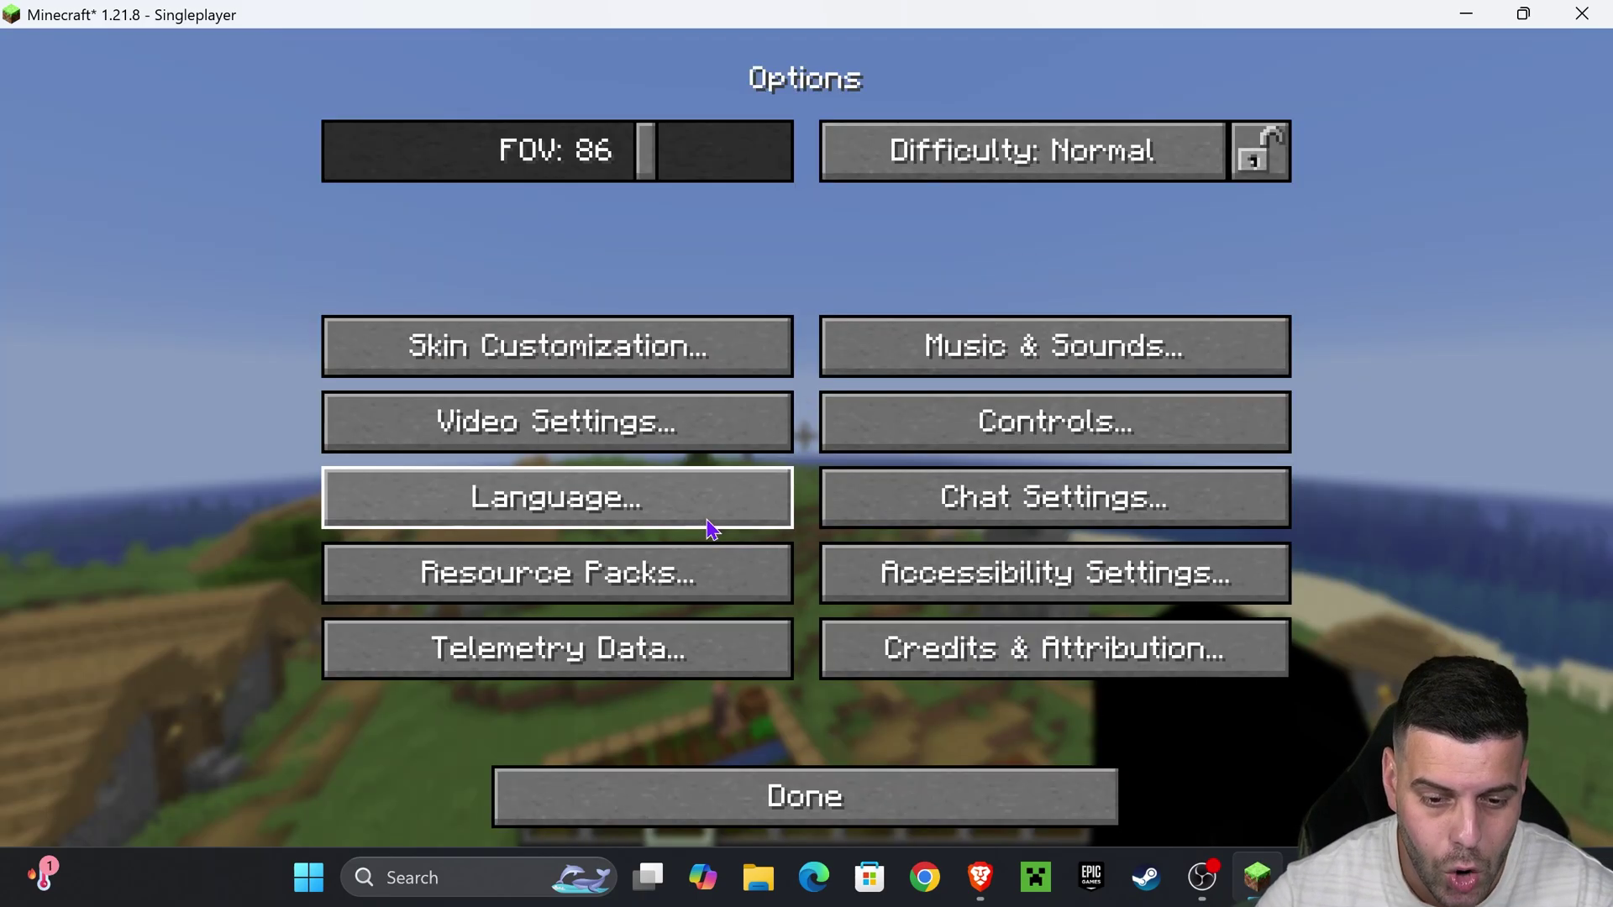
click(672, 427)
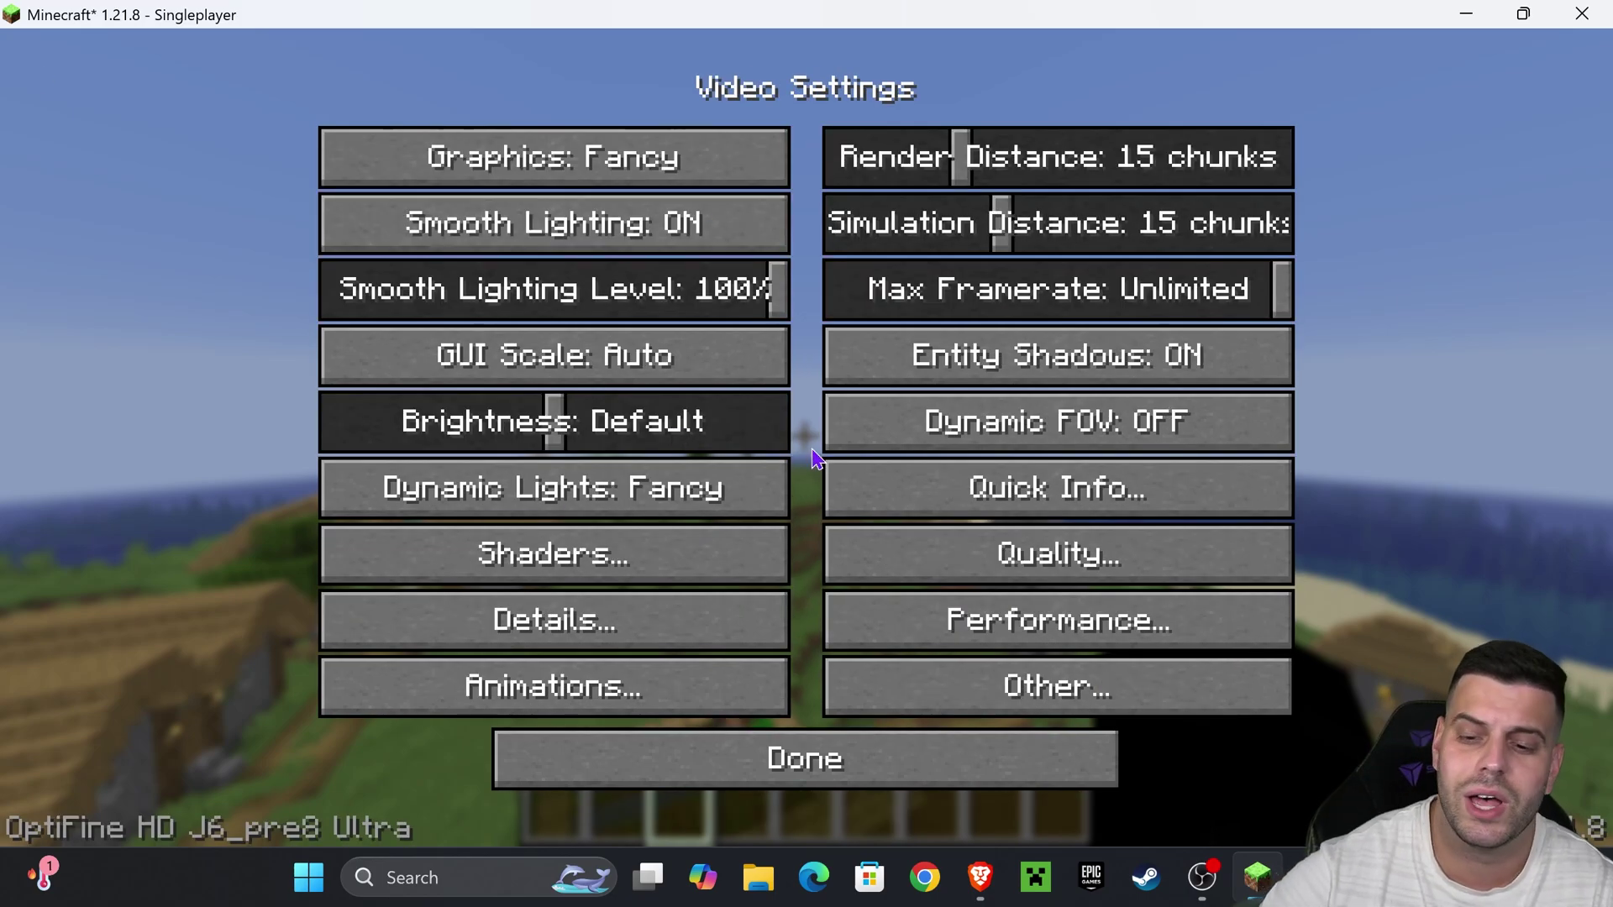
click(1123, 561)
click(995, 752)
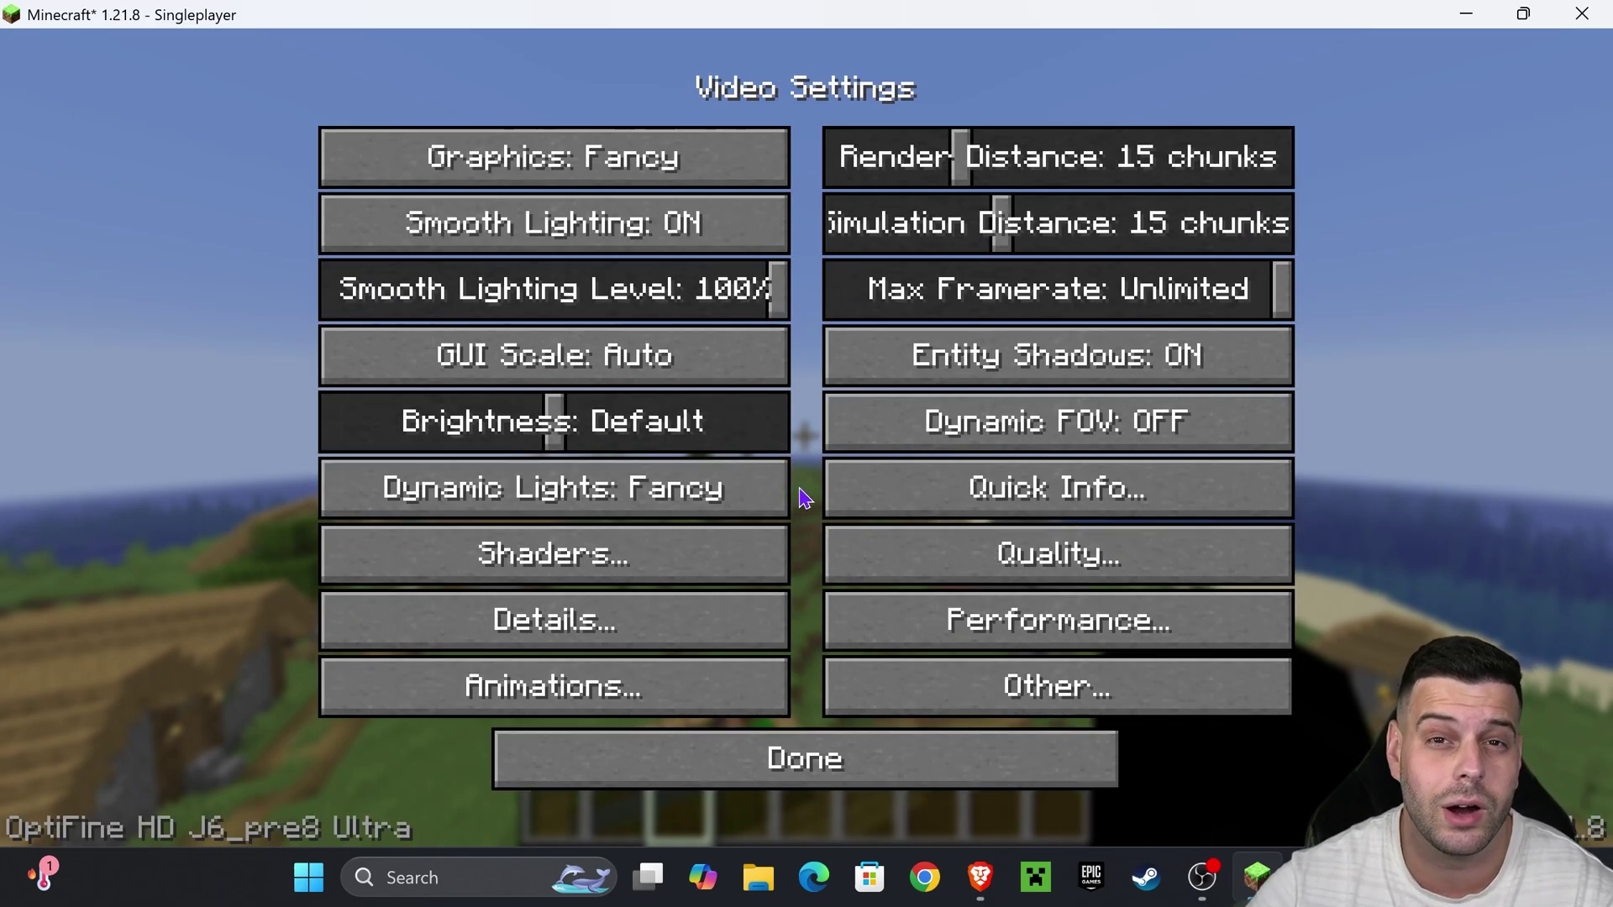
Open the Shaders settings and look through the list of available shader packs.
click(587, 561)
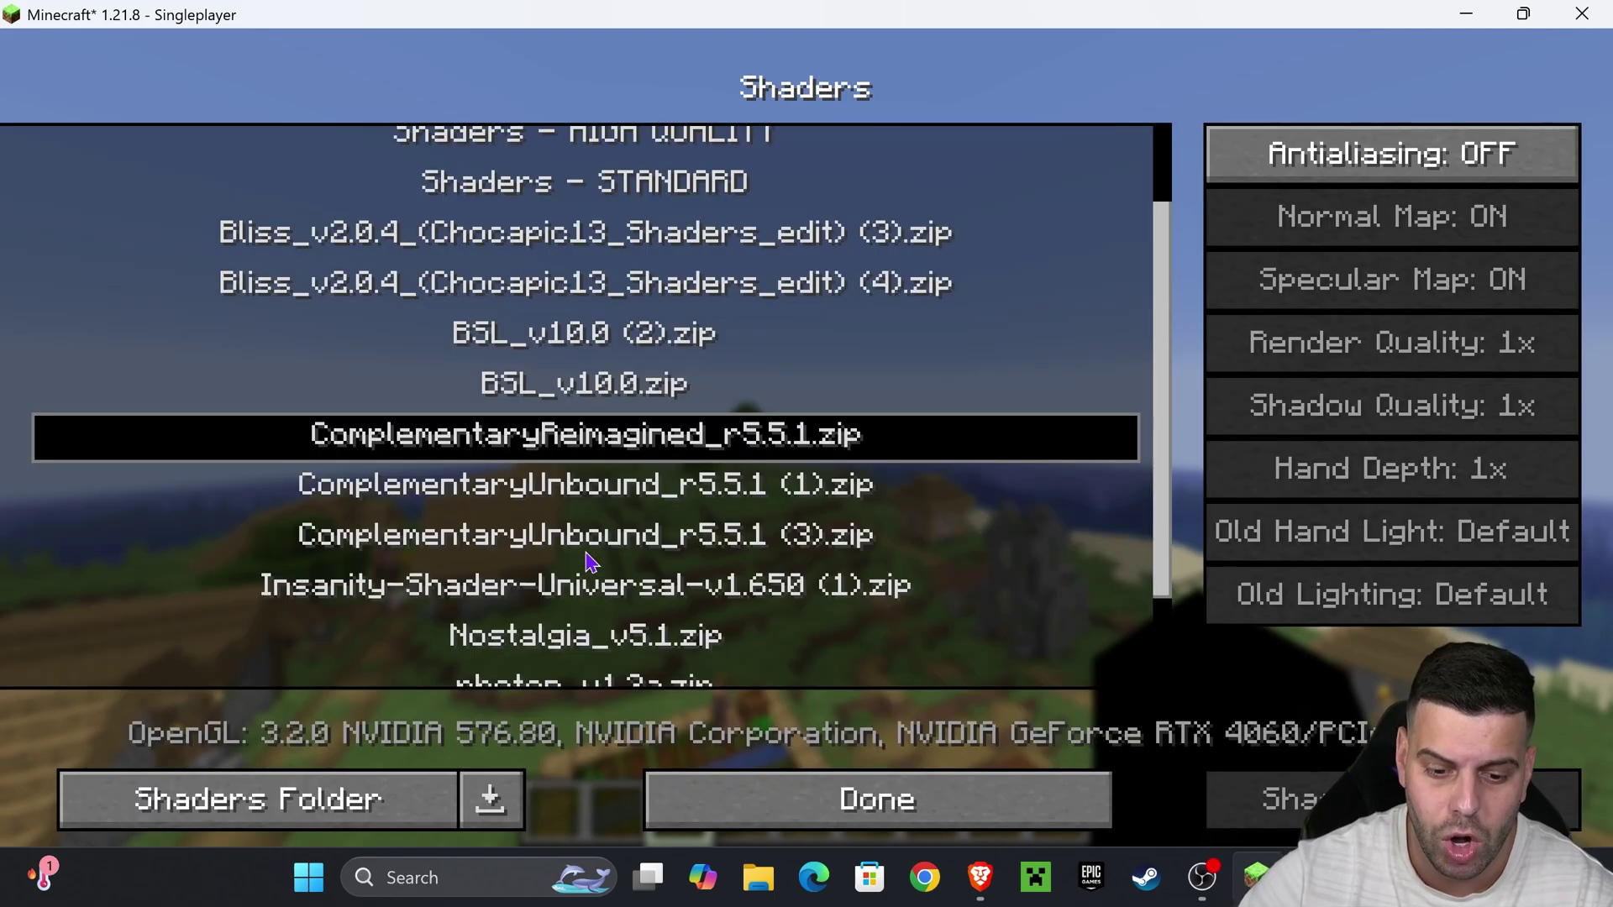
scroll(762, 302, up, 2)
scroll(762, 303, down, 1)
scroll(706, 326, up, 1)
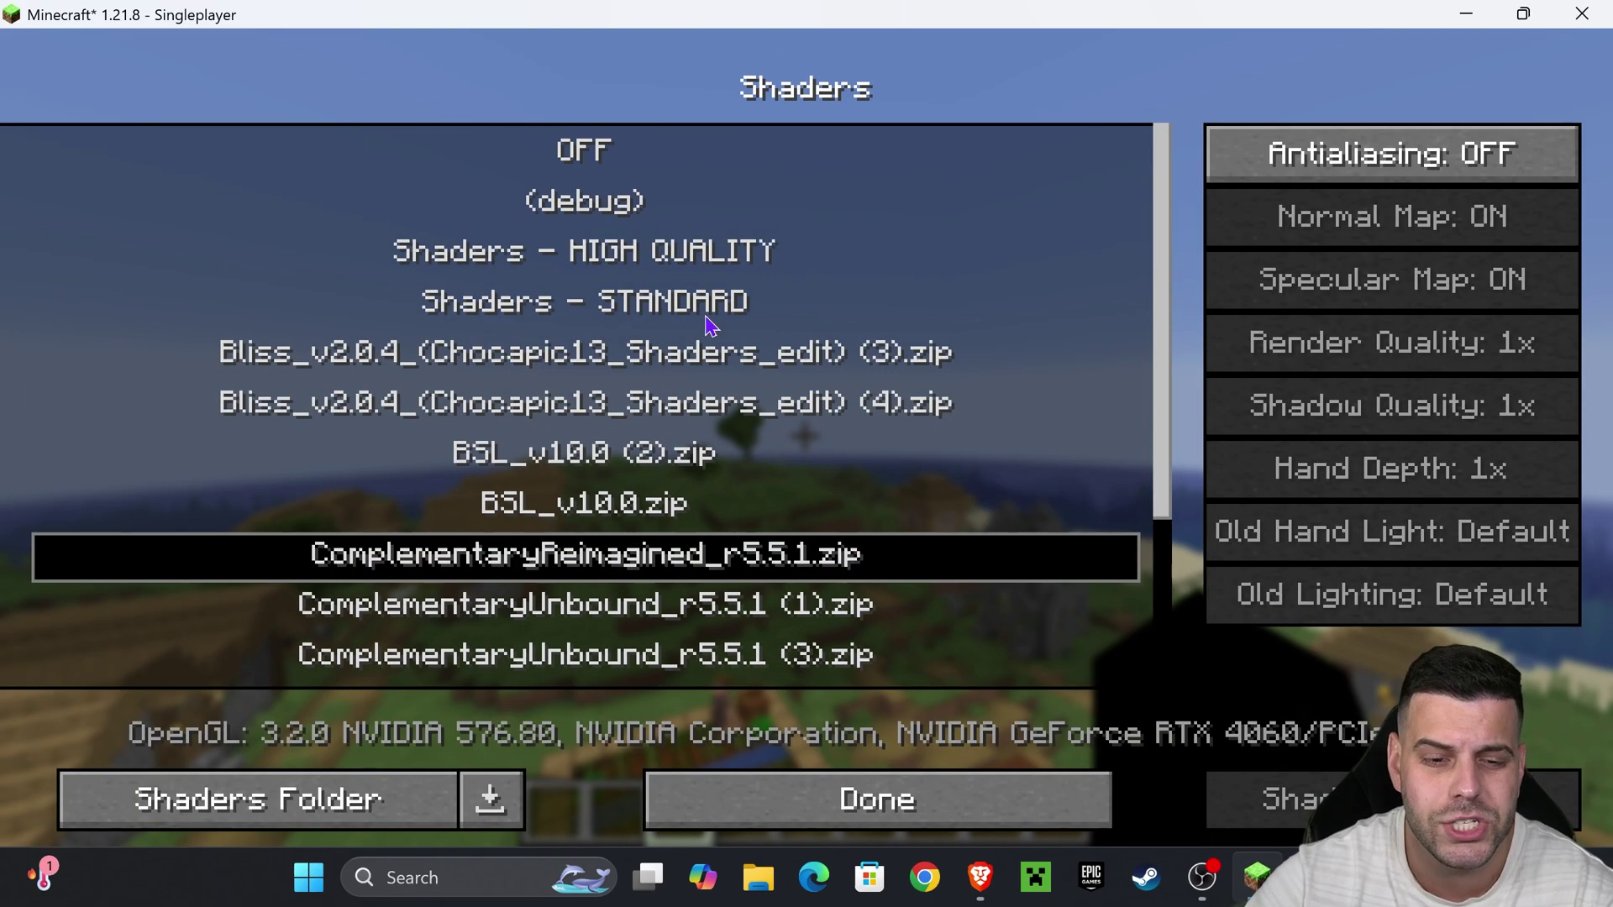
Switch to the Brave browser, open Solas Shader from the top 10 free shaders article, and request the download of version 2.9.
click(980, 877)
click(903, 10)
scroll(806, 238, down, 10)
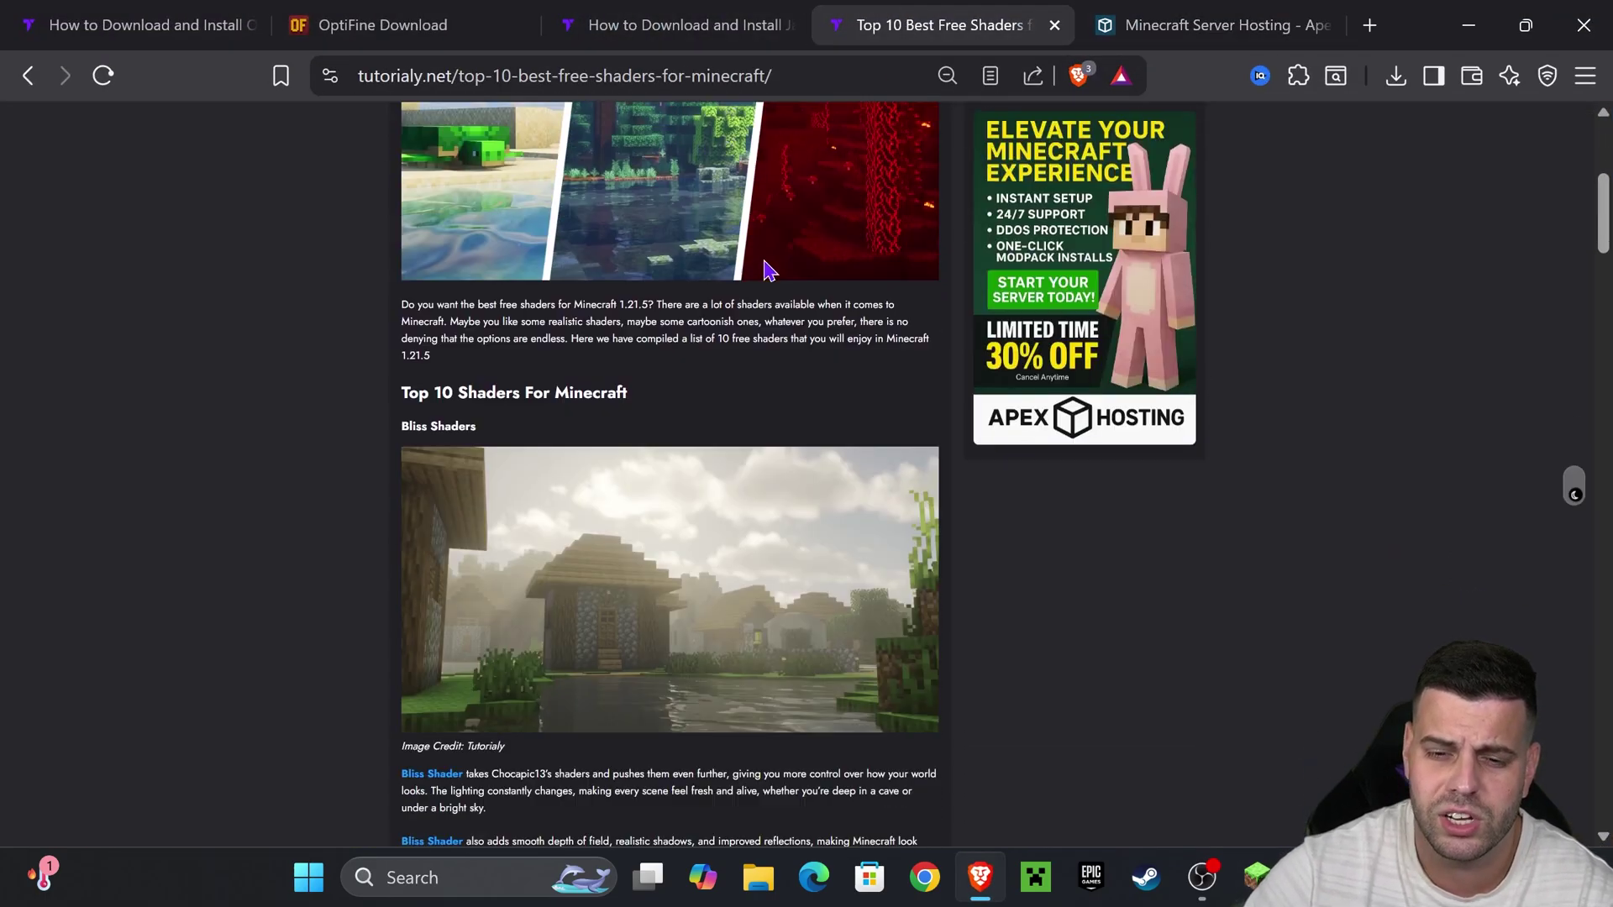
scroll(883, 334, down, 10)
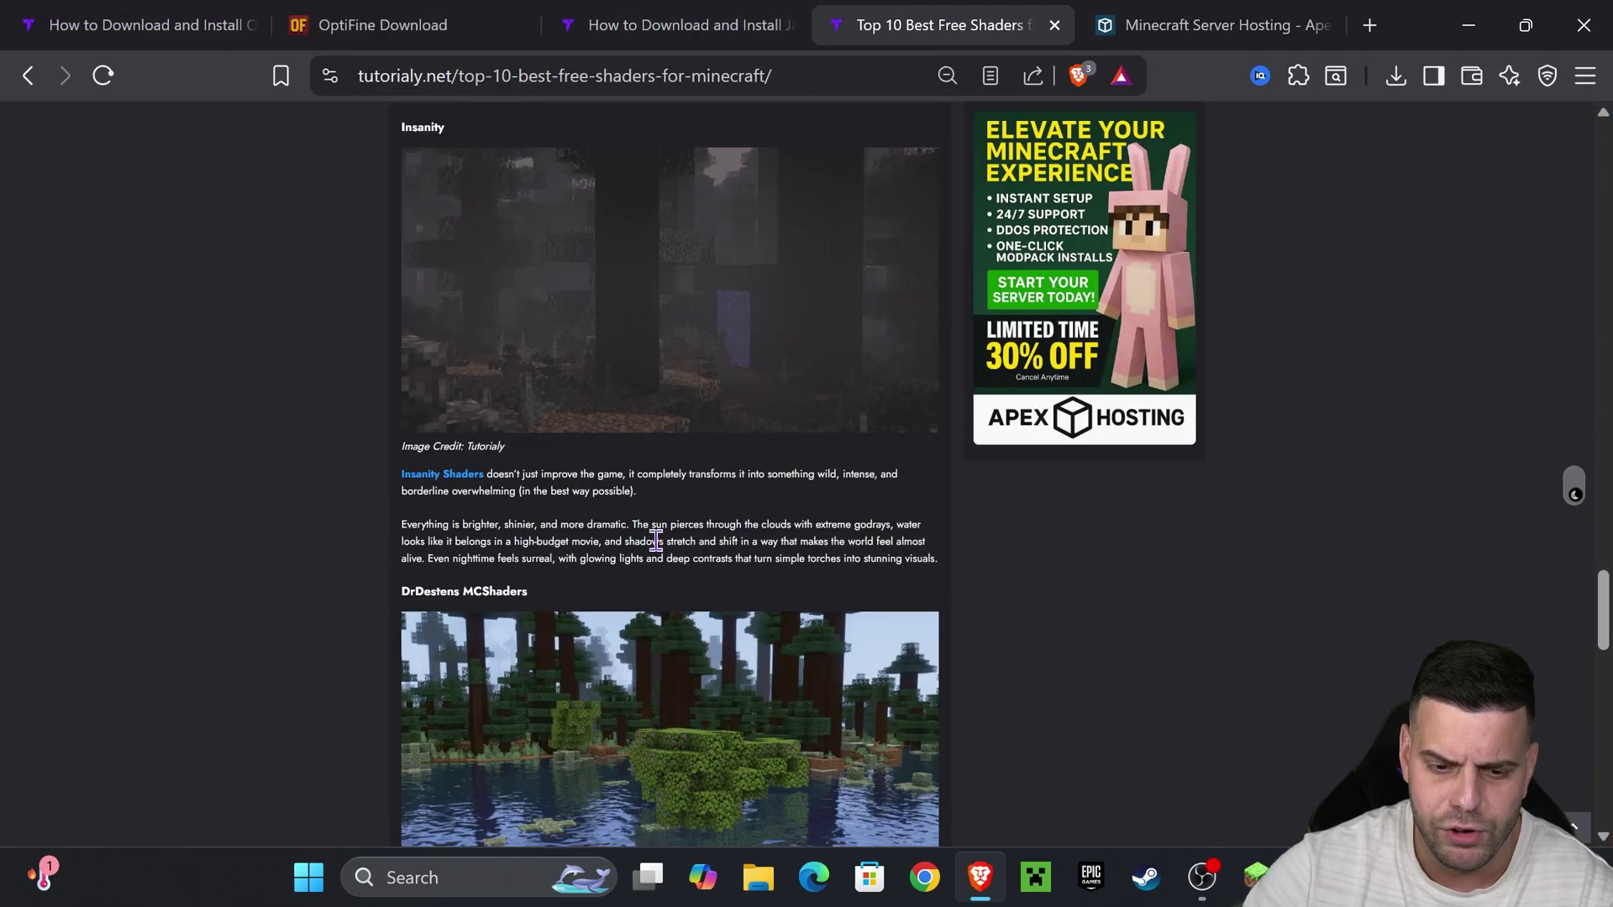
scroll(832, 367, up, 5)
scroll(721, 481, up, 5)
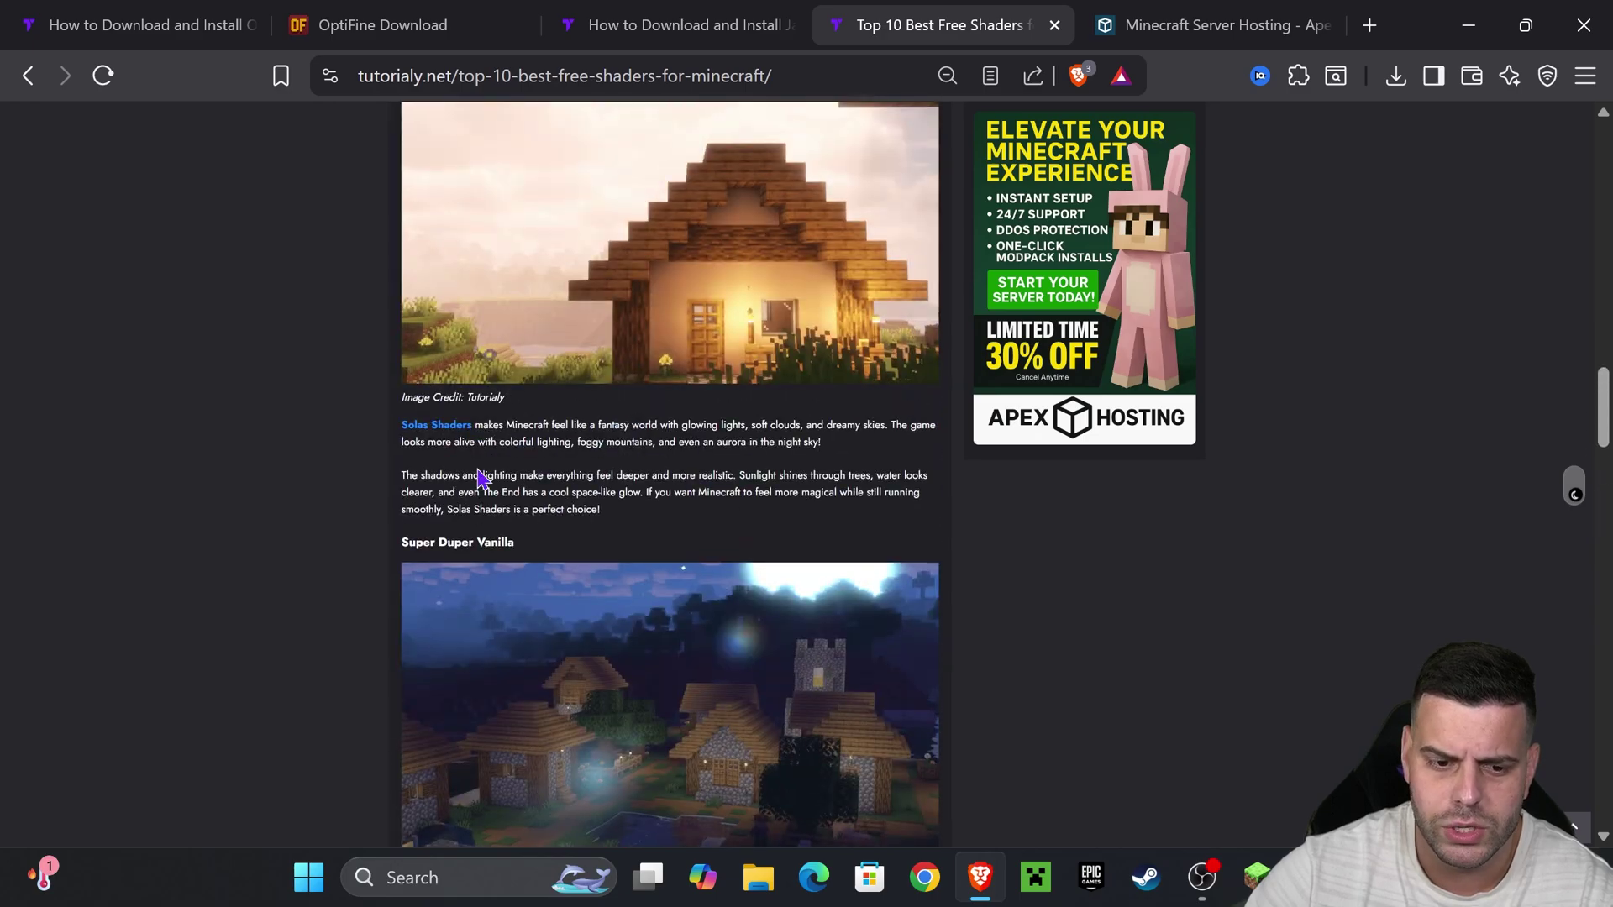
click(432, 432)
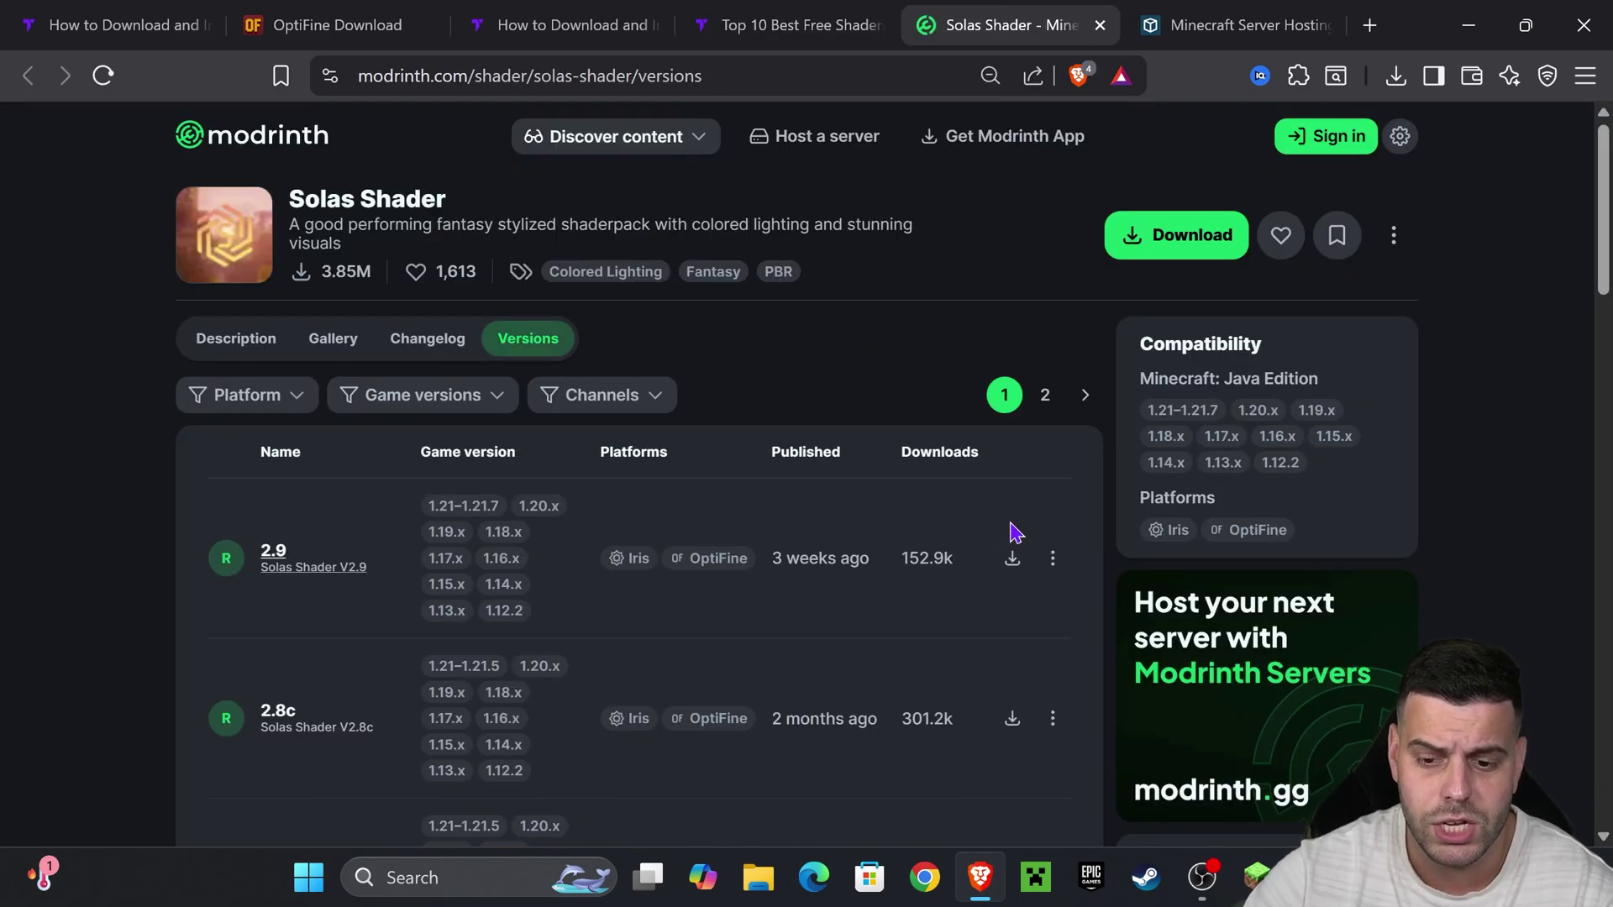
click(1012, 559)
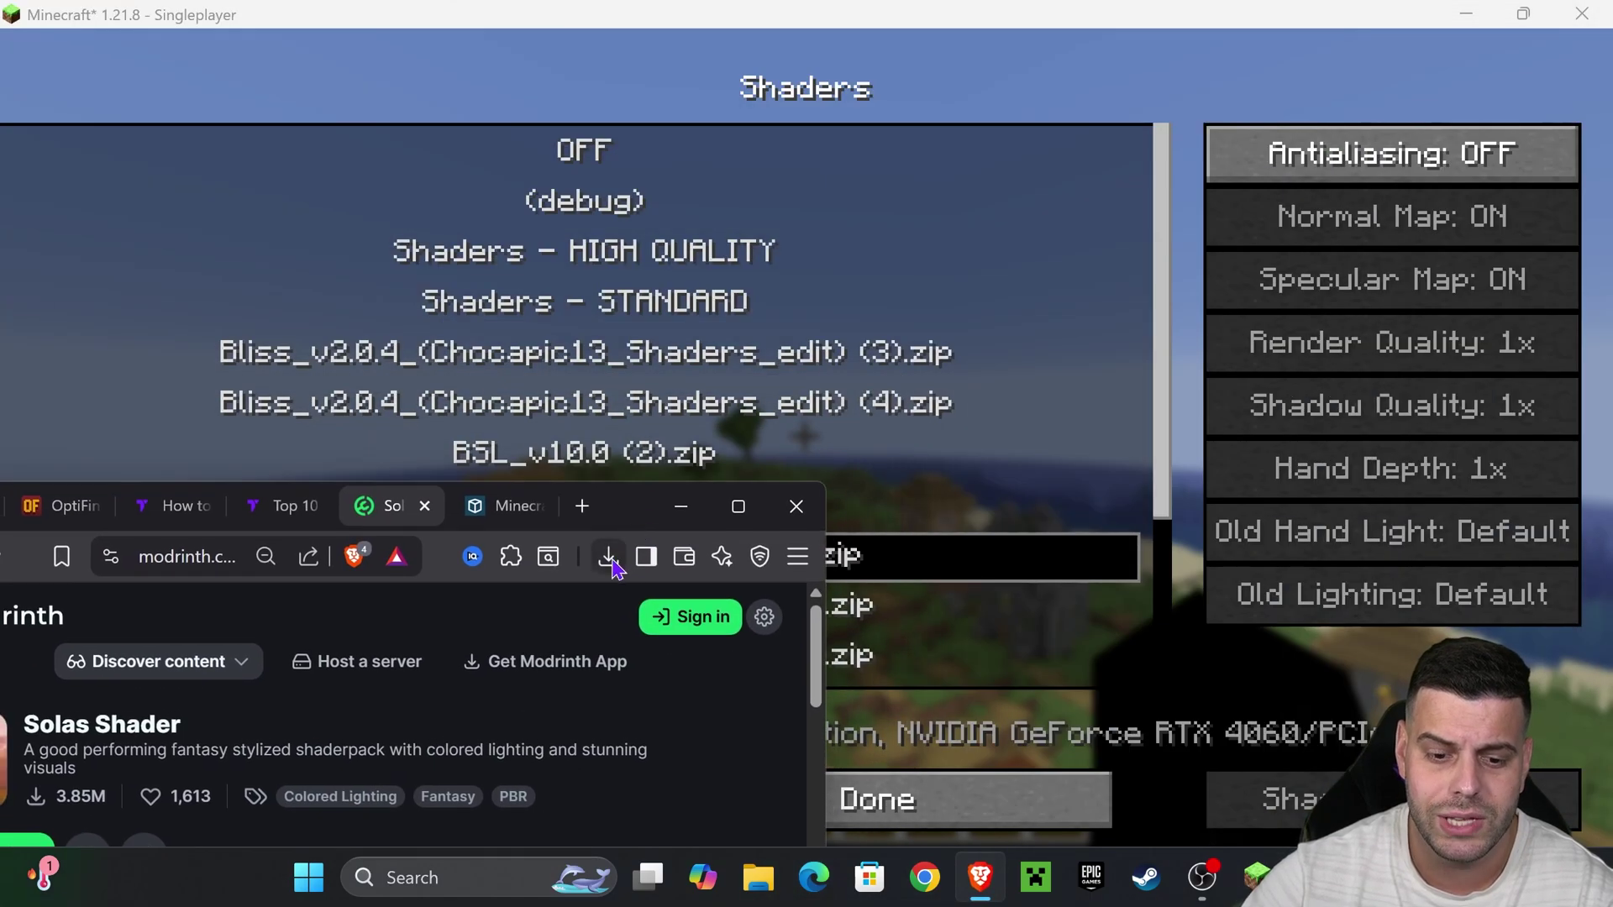
Bring Bliss_v2.0.4_(Chocapic13_Shaders_edit) (4).zip from the browser's recent downloads to Minecraft's Shaders screen and select that pack.
click(609, 556)
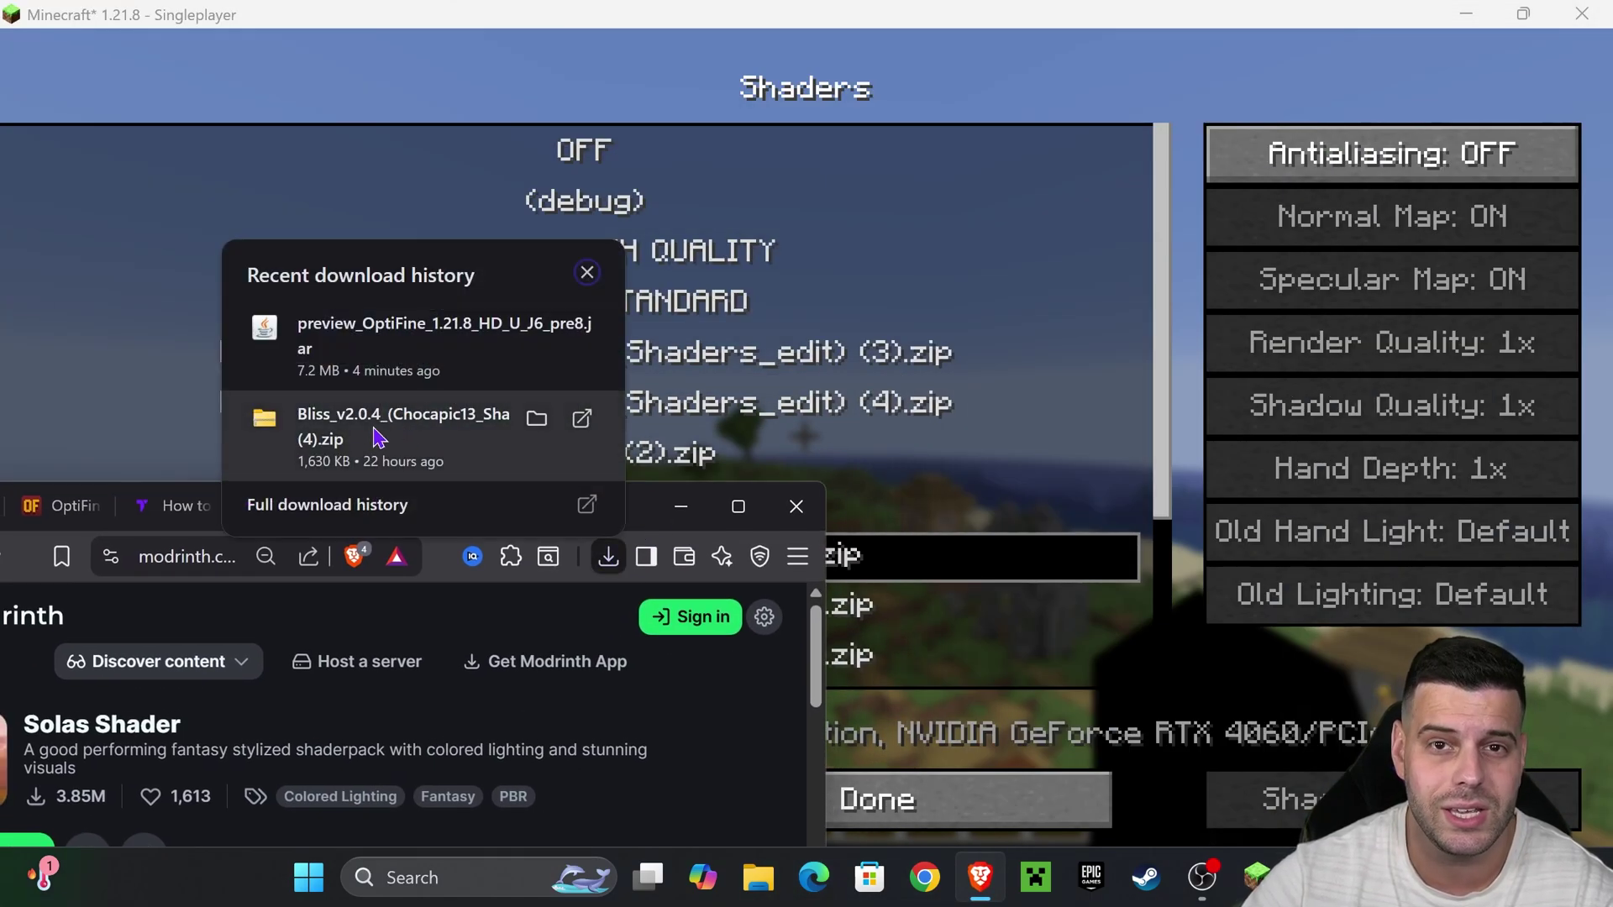
drag(375, 432, 738, 355)
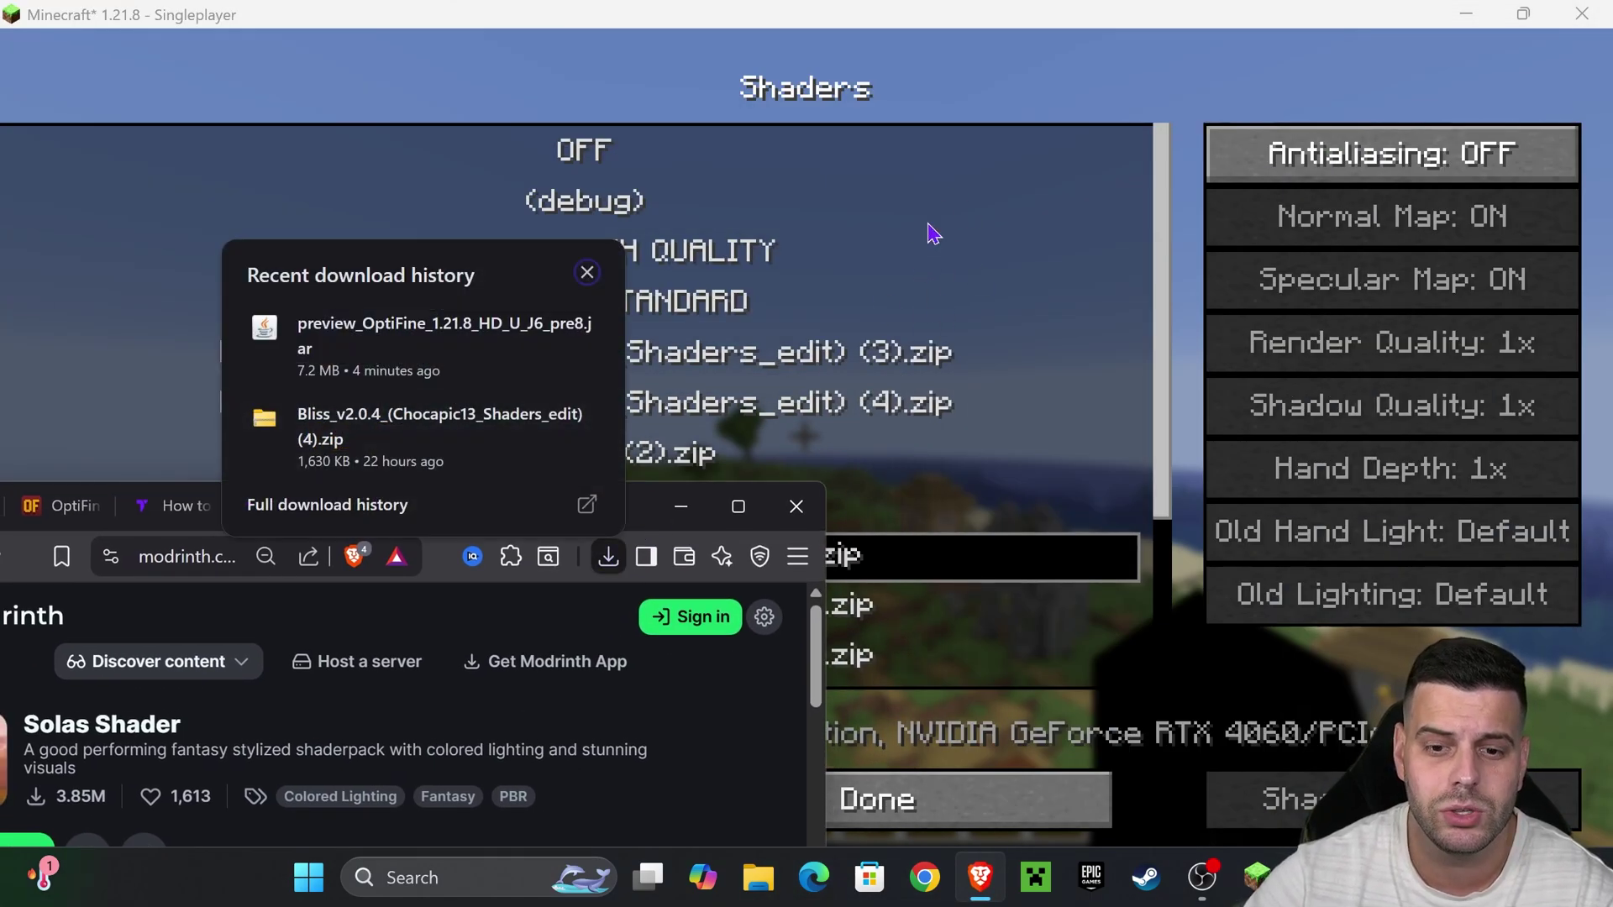
click(1083, 38)
click(515, 404)
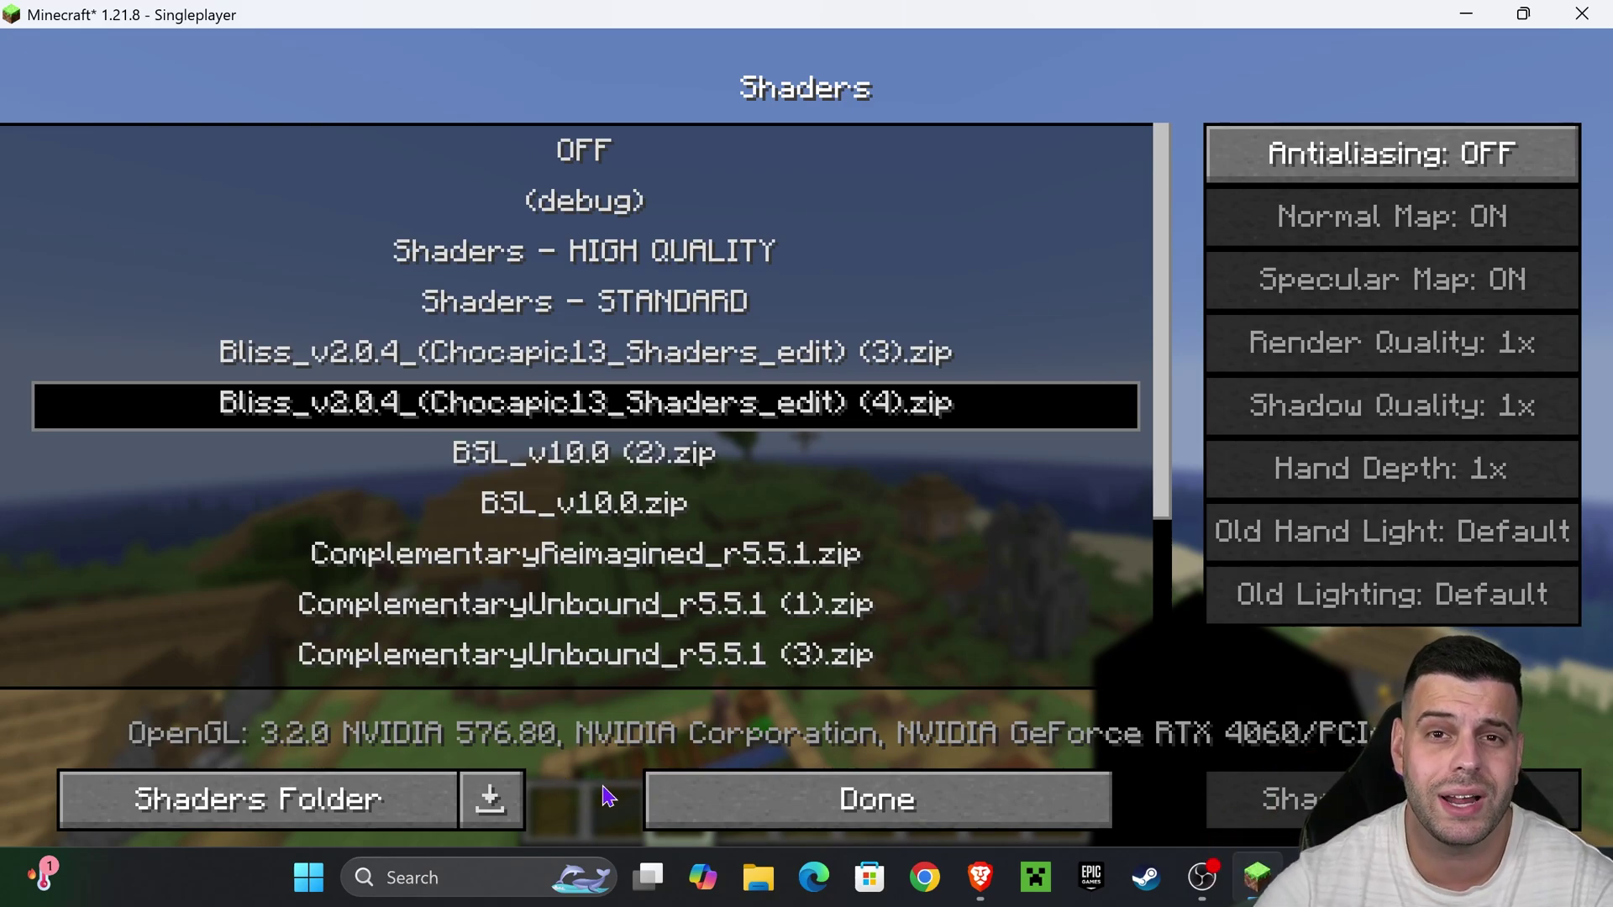
Accept the shader choice, close the settings screens and return to the singleplayer world.
click(854, 797)
click(865, 778)
click(864, 782)
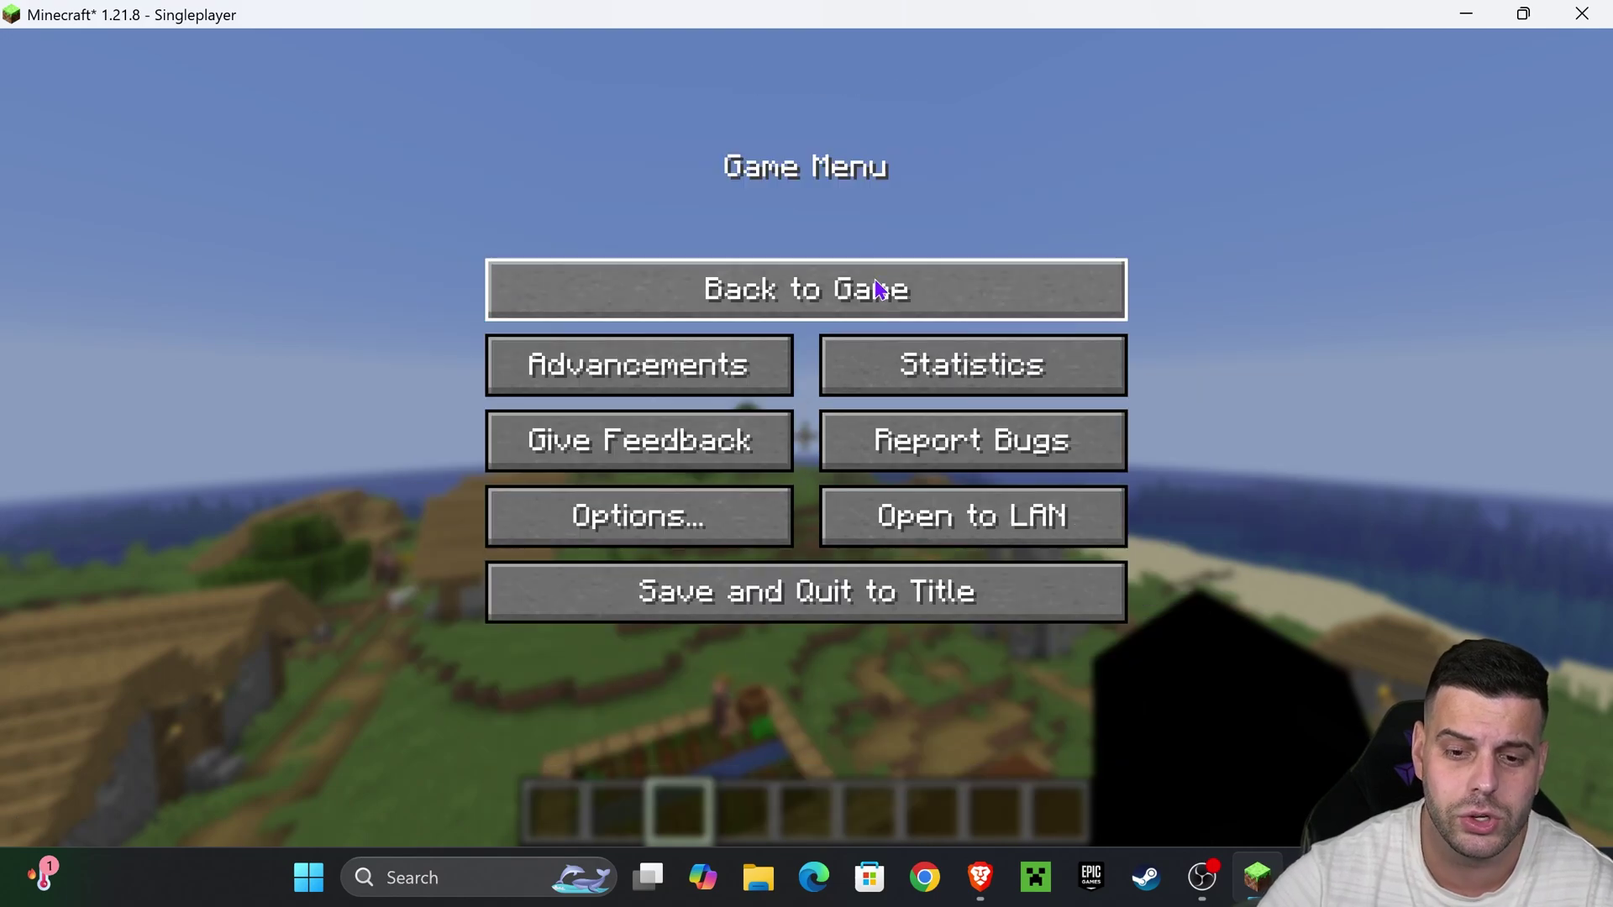
click(878, 299)
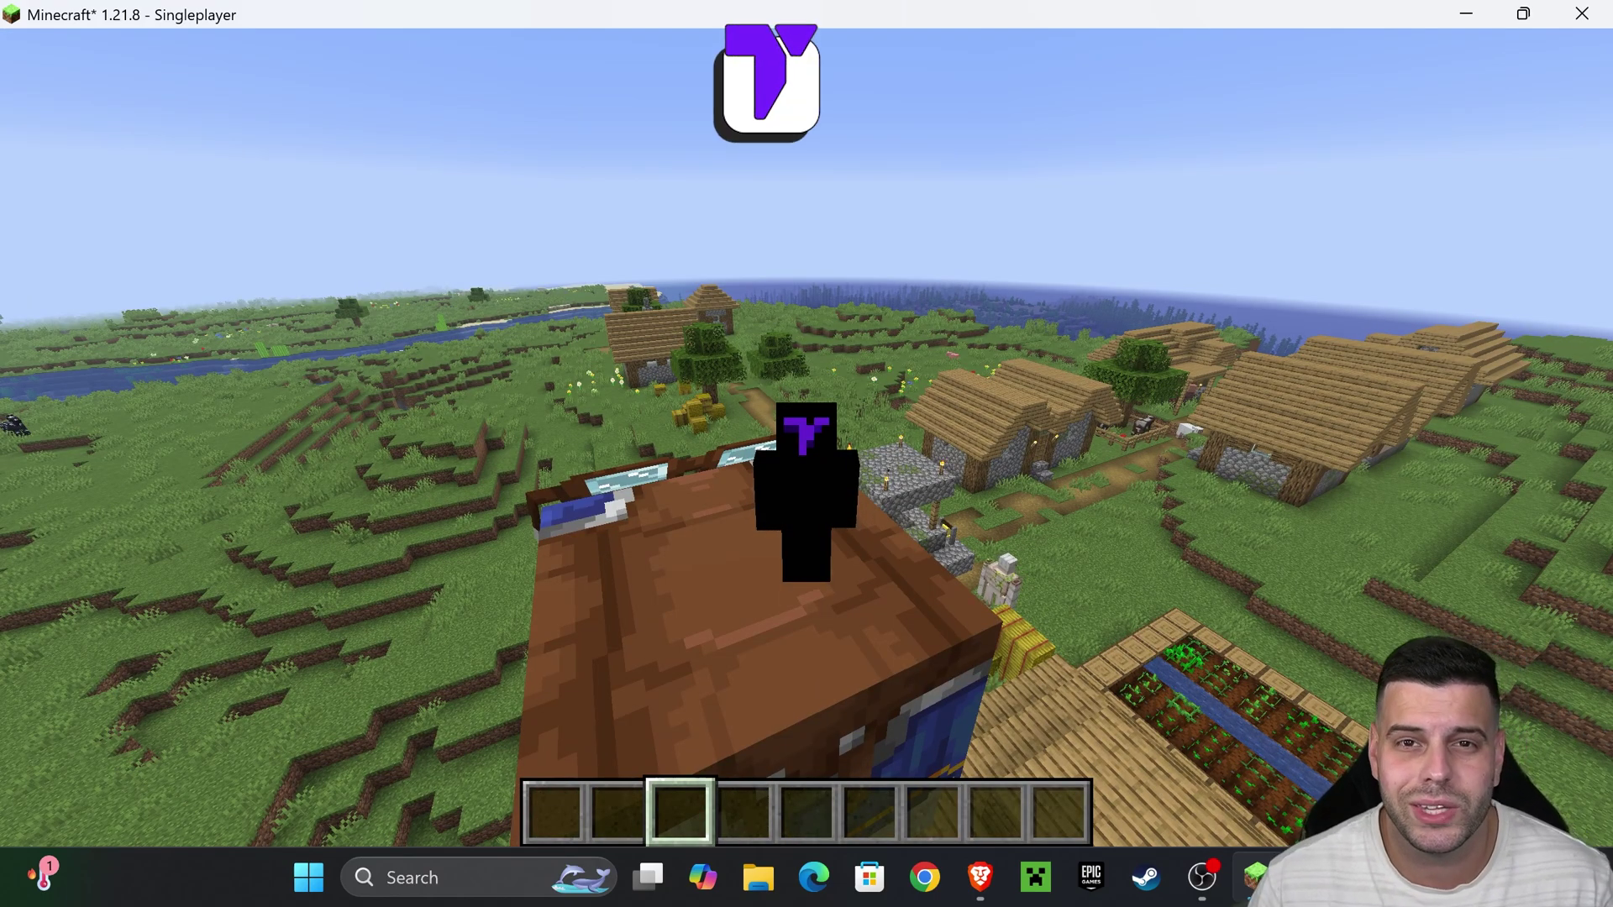